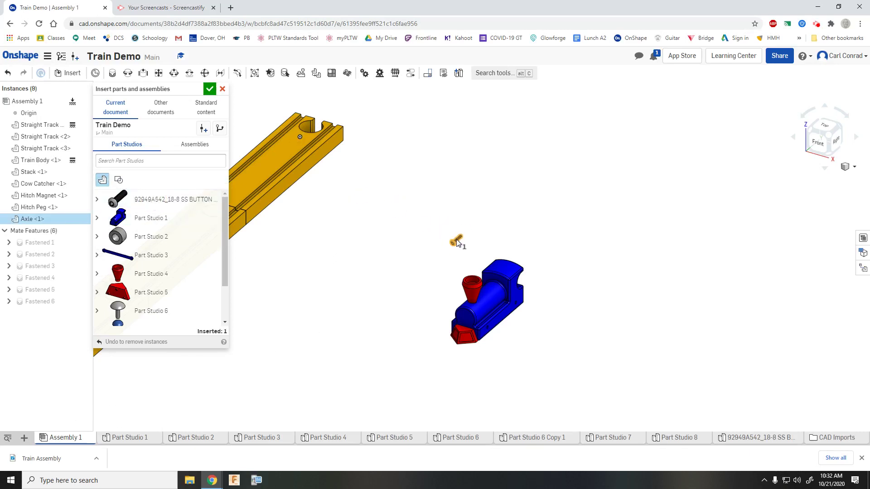
Place four Axle instances above, left, right and below the train body
click(457, 240)
click(147, 199)
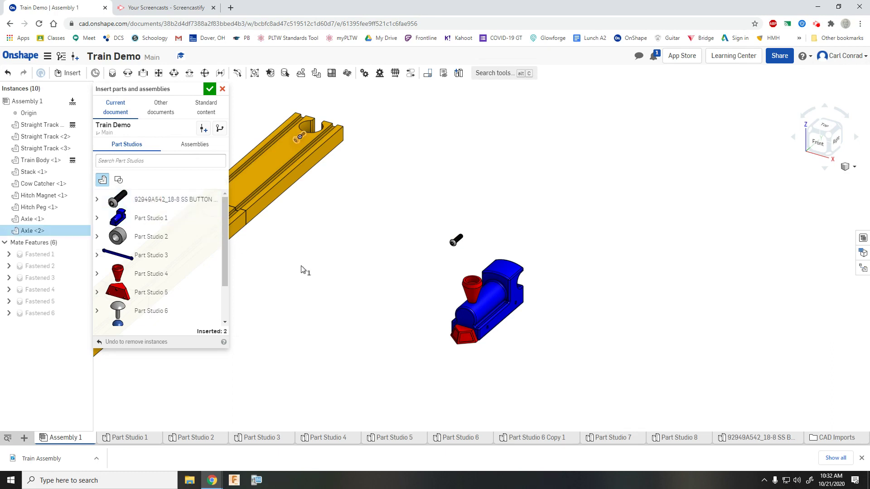
click(405, 288)
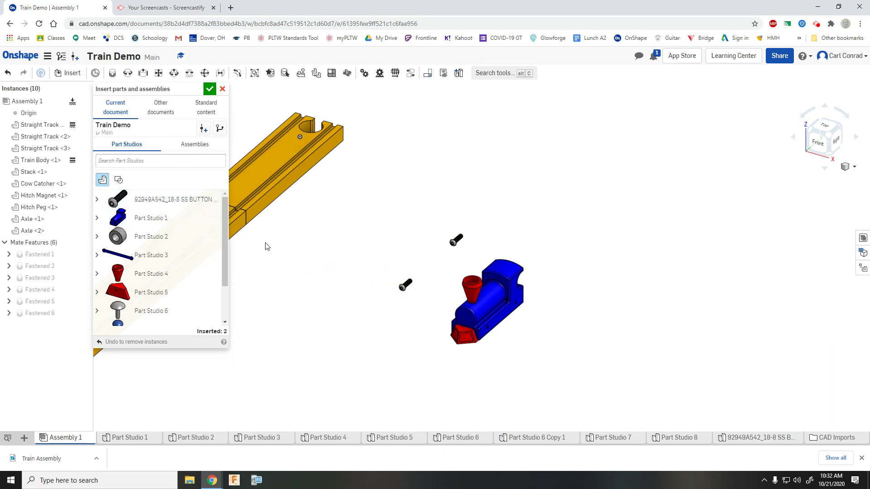
click(150, 198)
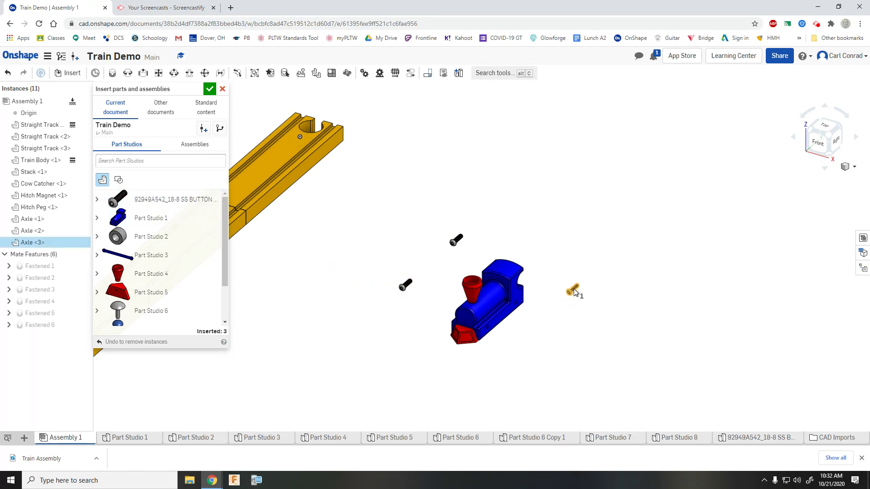
click(574, 291)
click(136, 199)
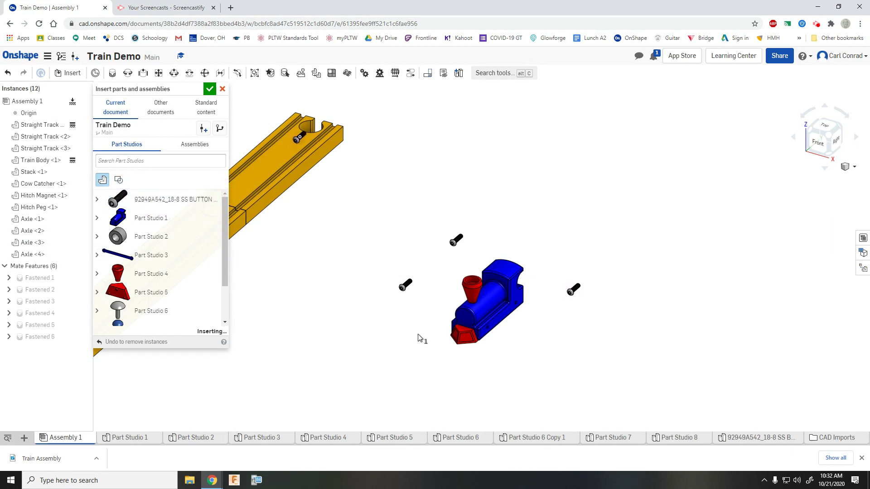
click(549, 364)
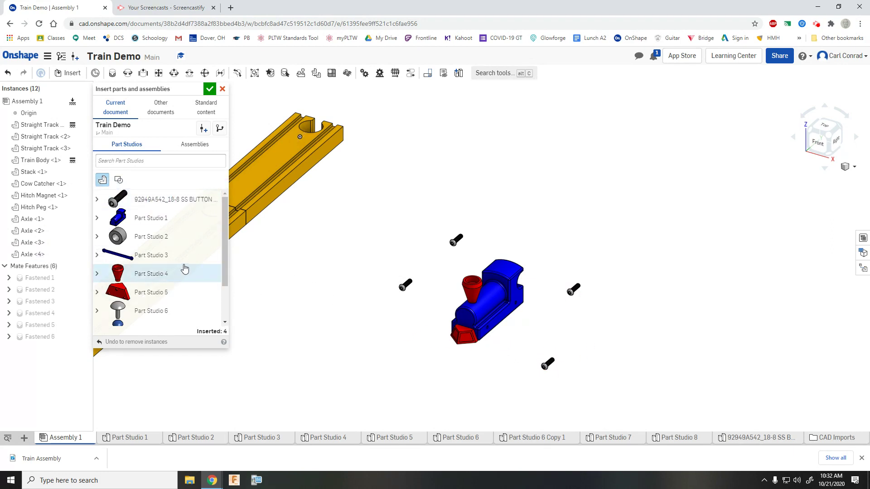
scroll(190, 268, down, 1)
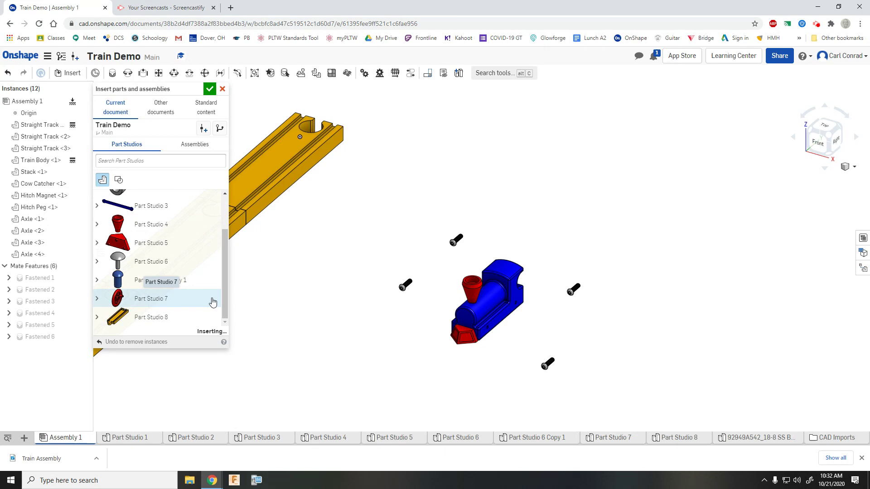
Place four wheels from Part Studio 7 left, above, right and below the body, then close Insert
click(152, 299)
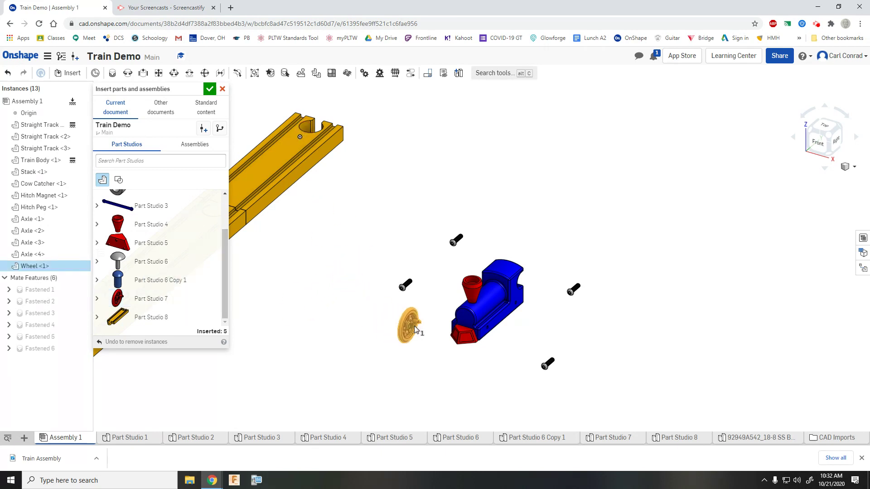
click(423, 327)
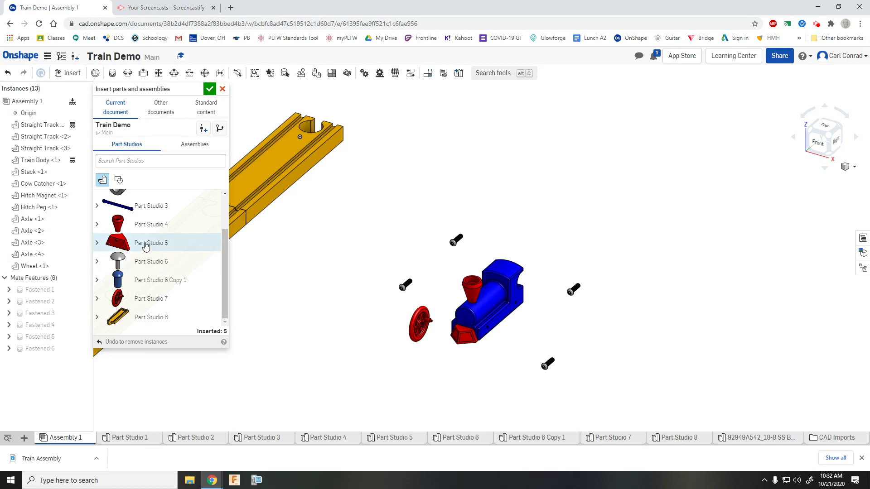
click(154, 298)
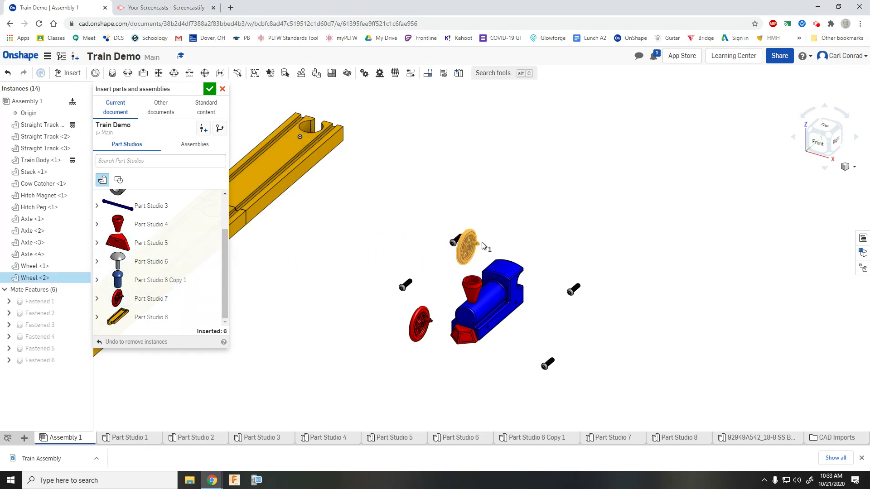
click(484, 245)
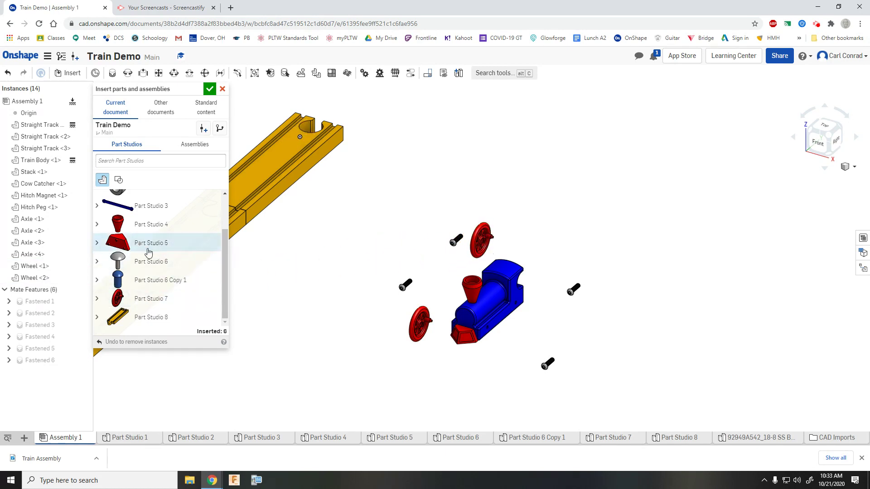
click(154, 299)
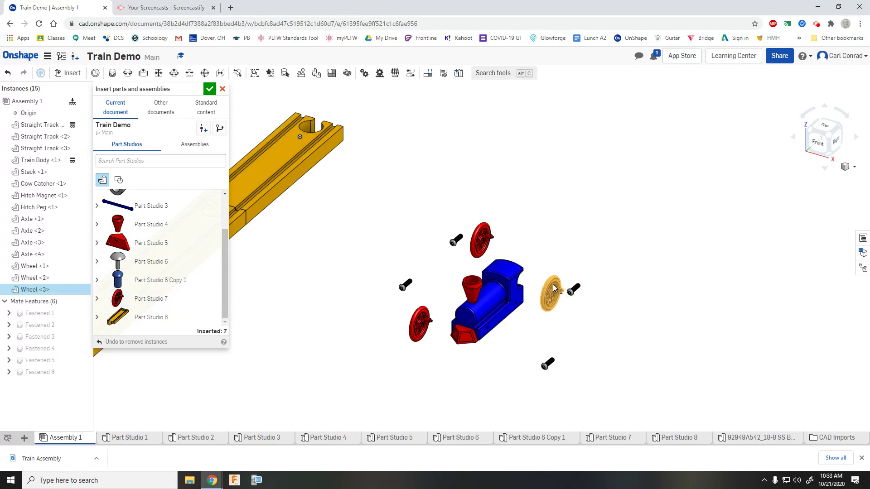
click(575, 270)
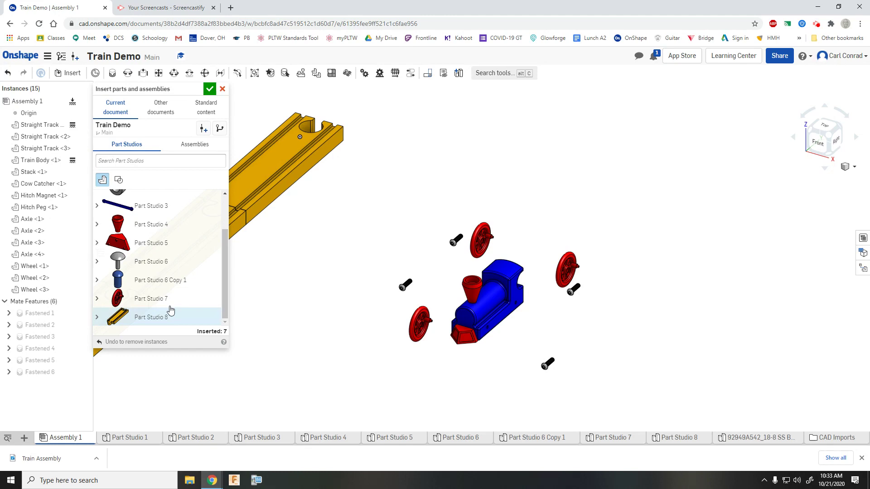
click(157, 299)
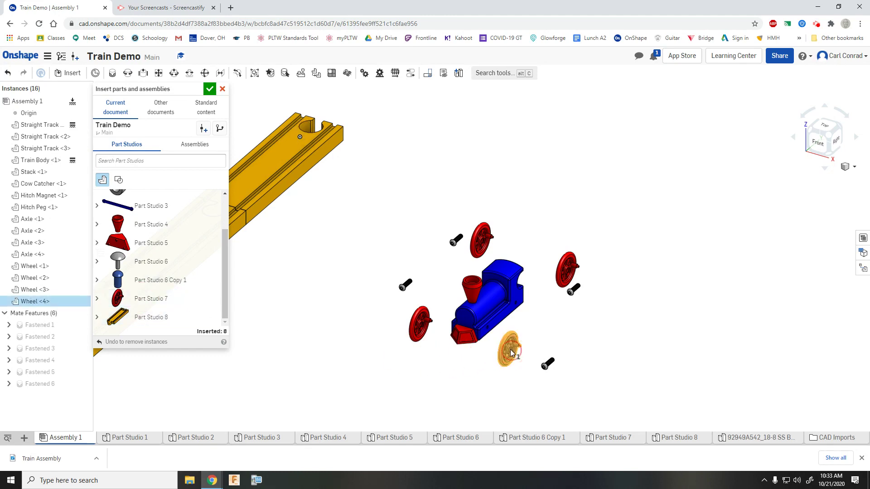
click(508, 369)
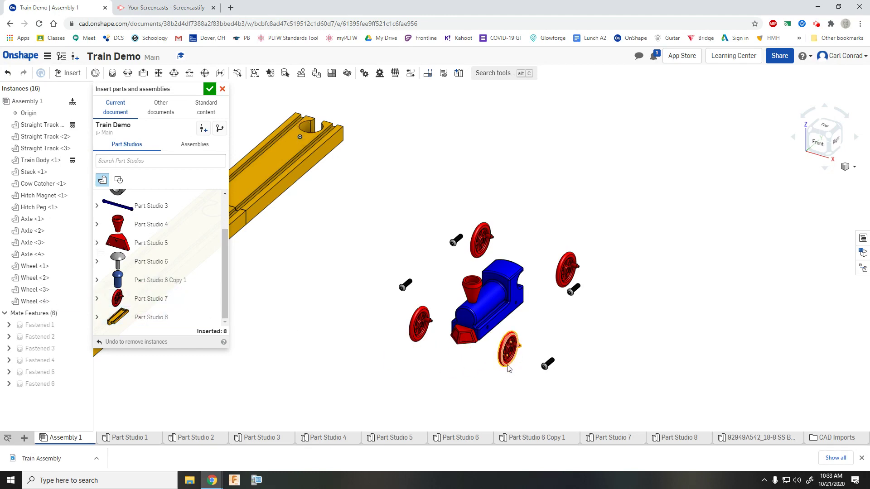
click(210, 90)
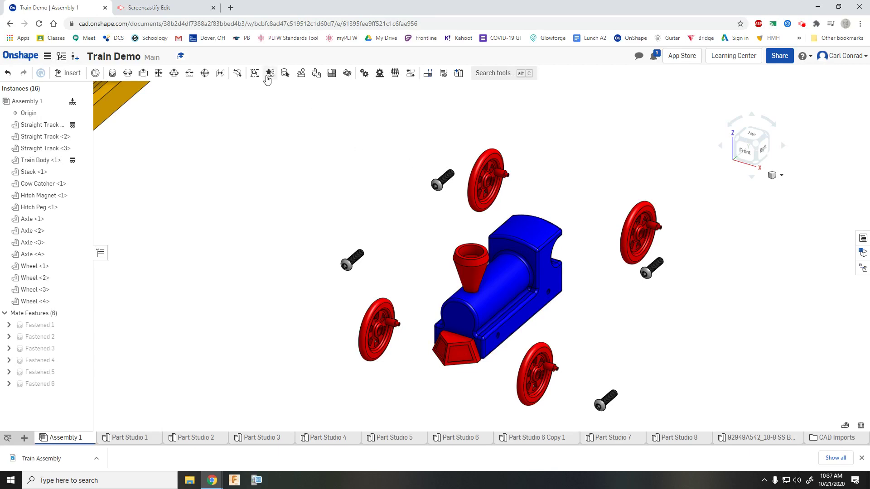
Begin a revolute mate using the mate connector at Wheel <3>'s hub center
click(128, 74)
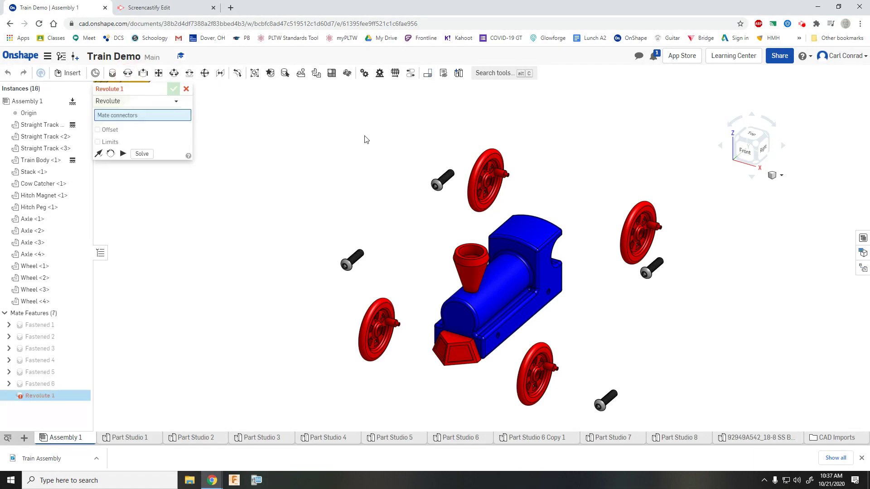
click(736, 142)
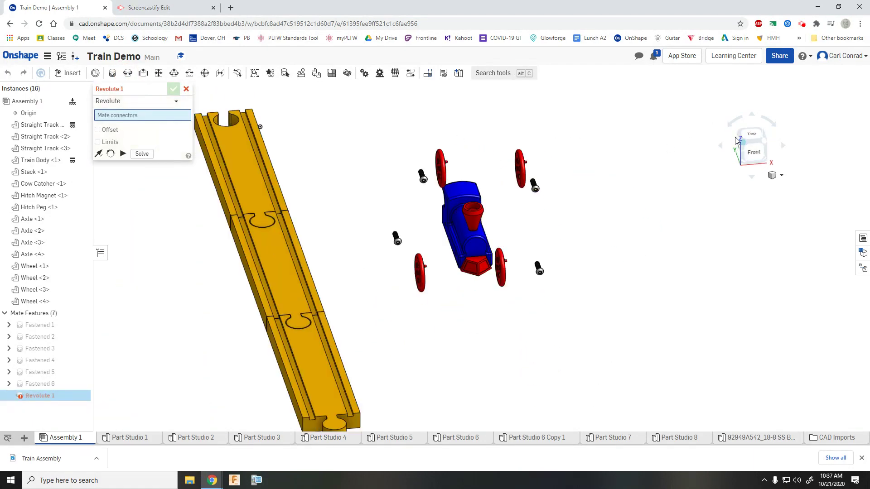
scroll(346, 187, up, 5)
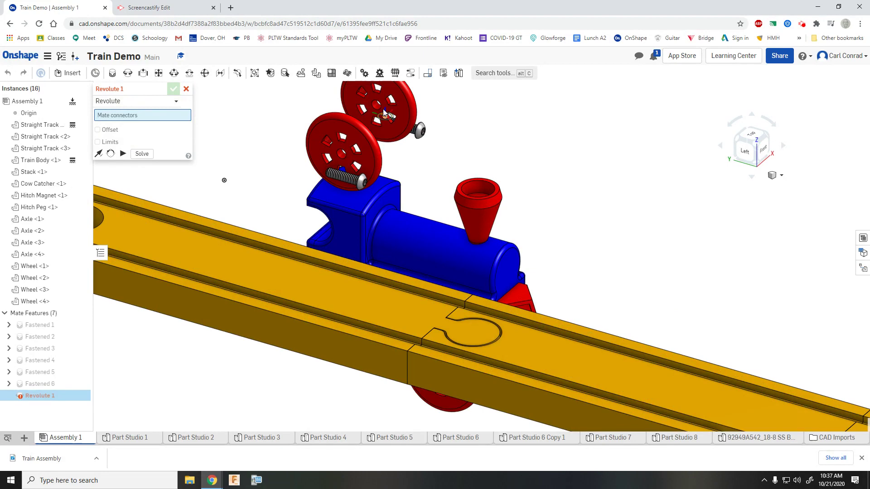
scroll(380, 111, up, 5)
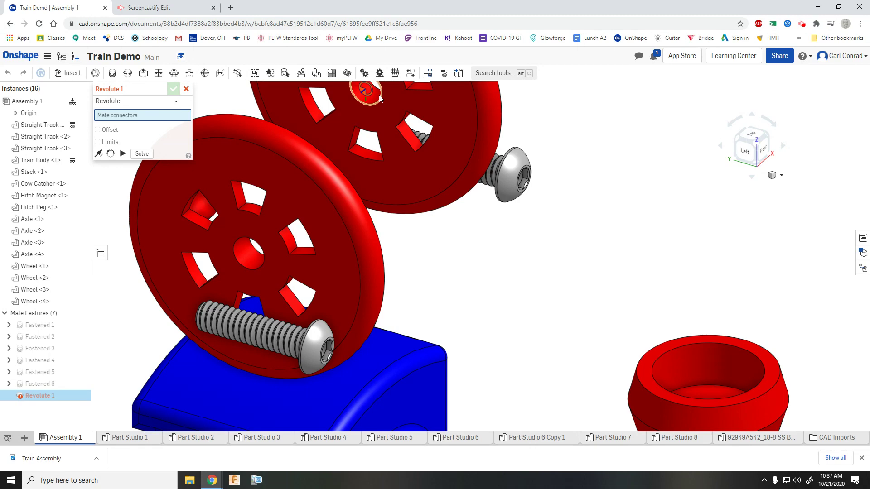
click(379, 94)
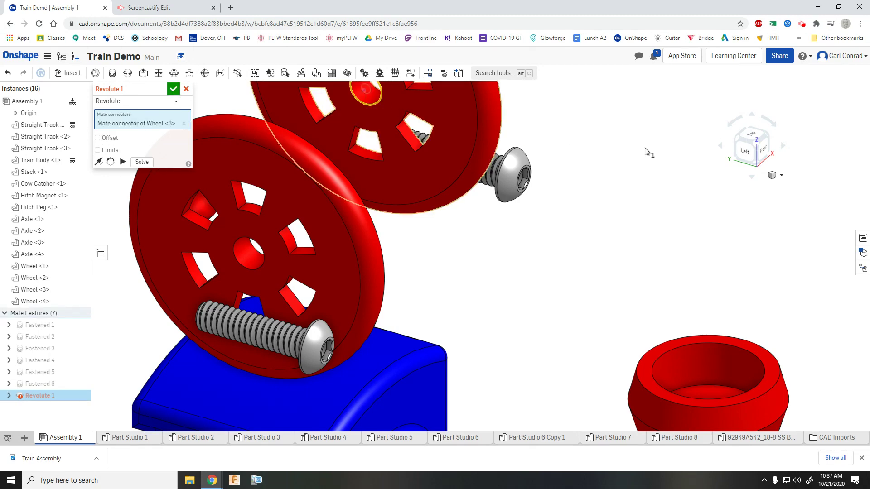
scroll(646, 151, down, 5)
click(770, 131)
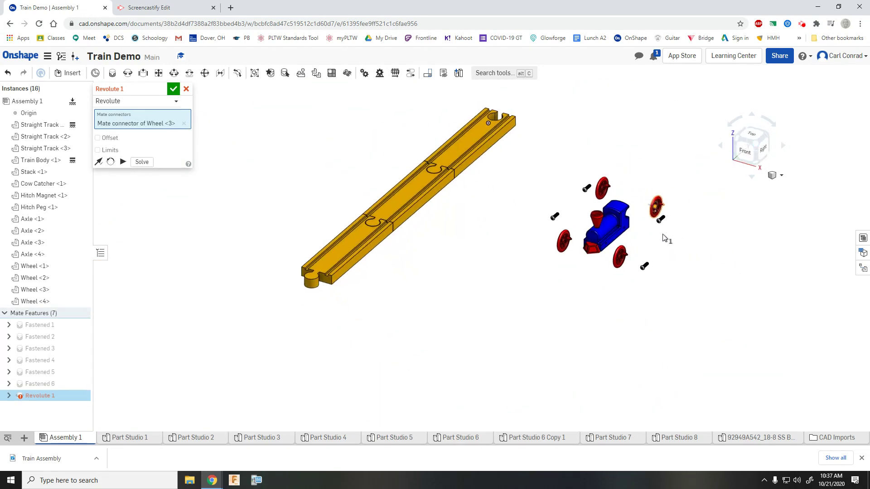
scroll(621, 243, up, 10)
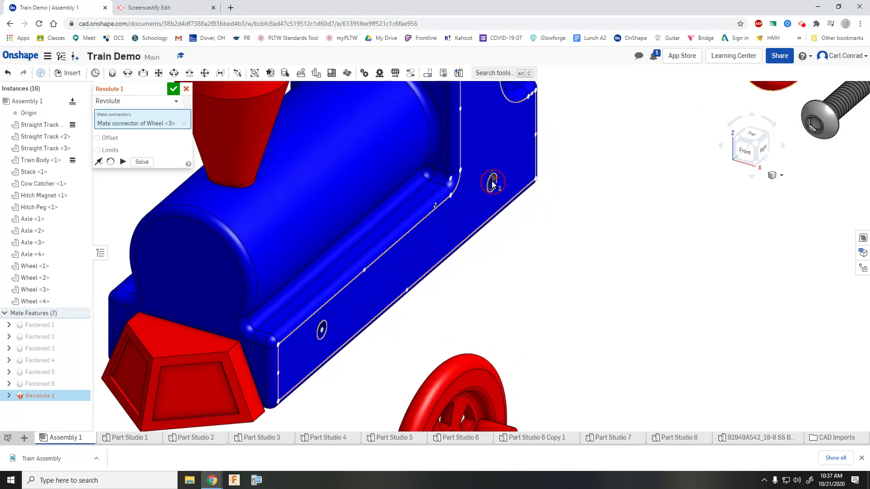
Select the Train Body hole connector as the second reference and inspect the fit from Top view
click(492, 183)
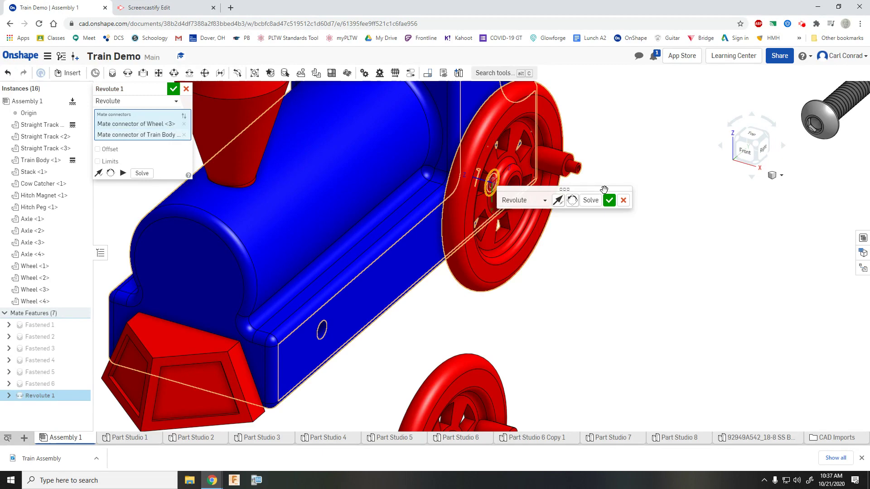
click(751, 133)
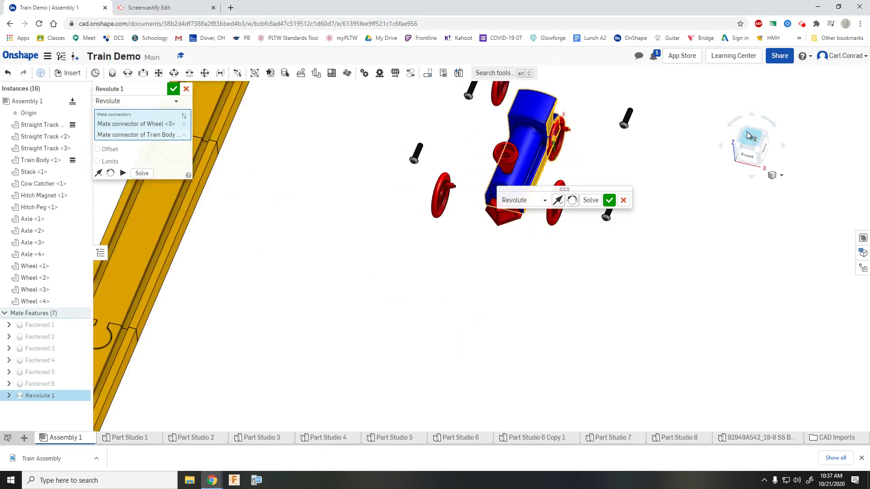
middle_drag(497, 94, 518, 303)
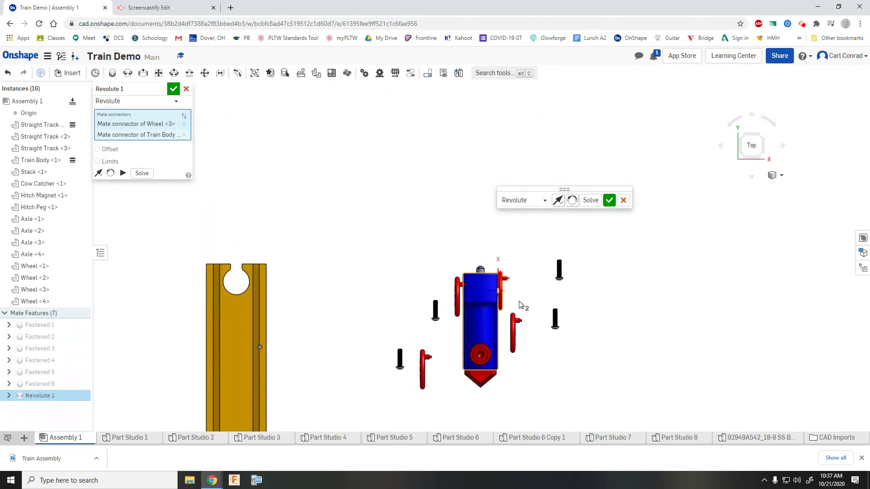
scroll(524, 291, up, 8)
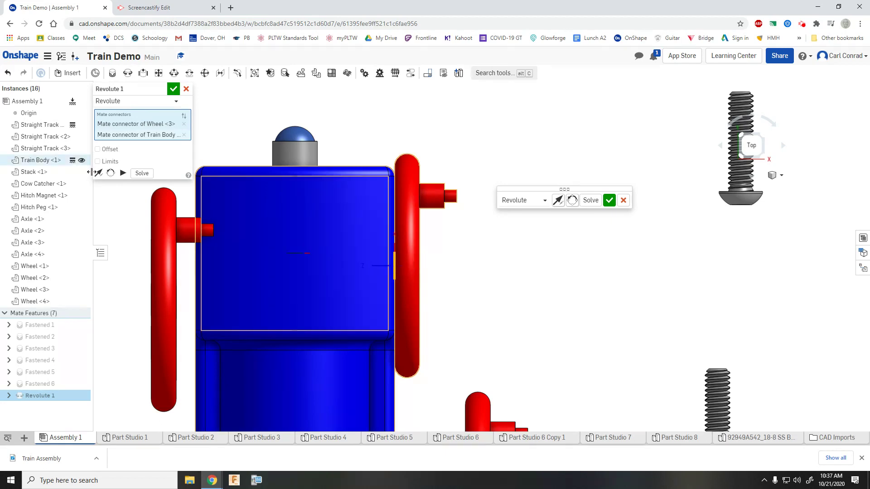
Give Revolute 1 a 0.01 in Z offset, animate the spin to test, and confirm
click(97, 149)
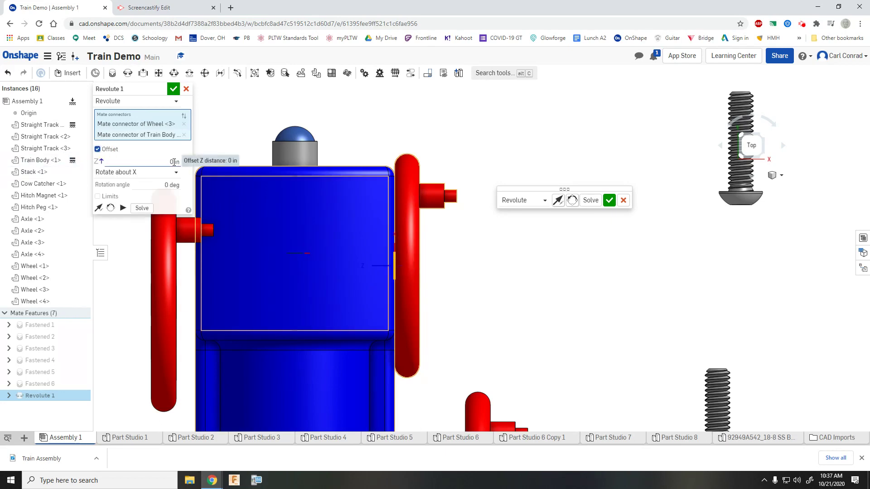
click(175, 161)
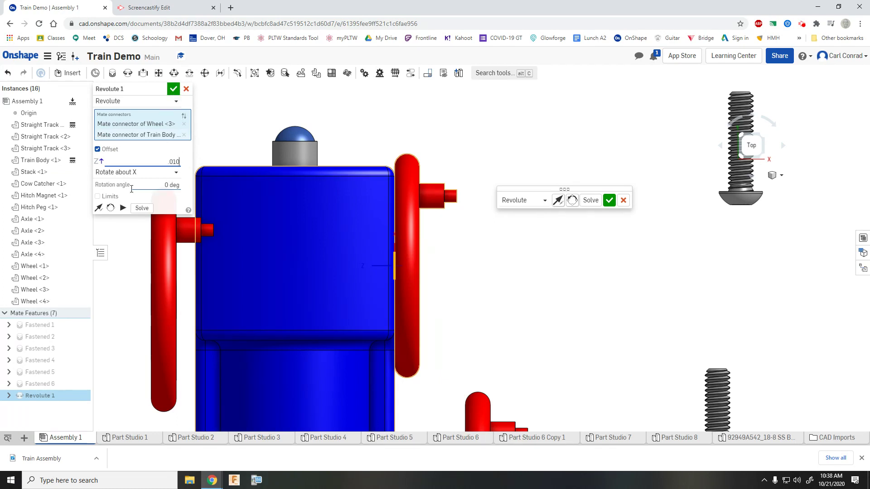
click(123, 208)
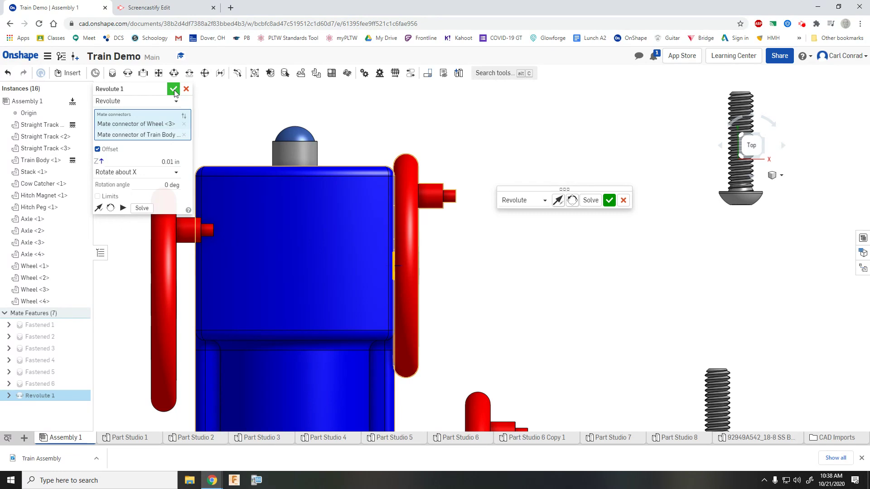
click(174, 89)
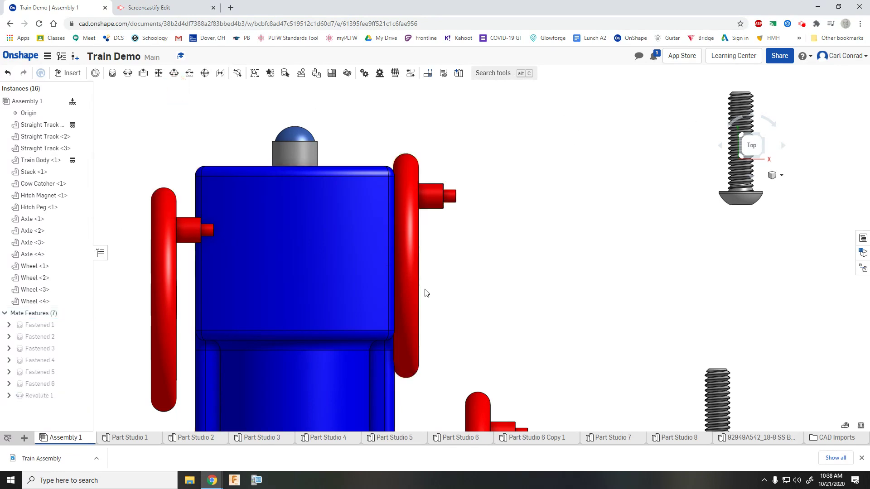
scroll(430, 312, up, 5)
scroll(413, 297, down, 5)
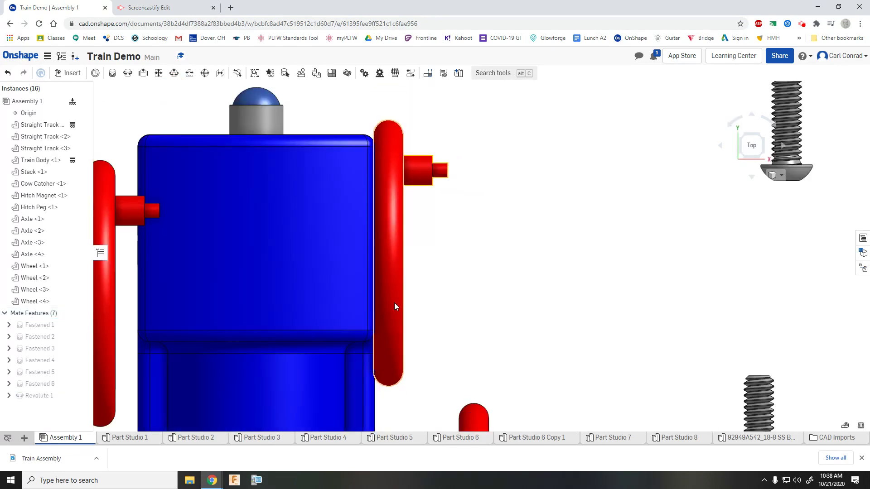
scroll(394, 303, up, 6)
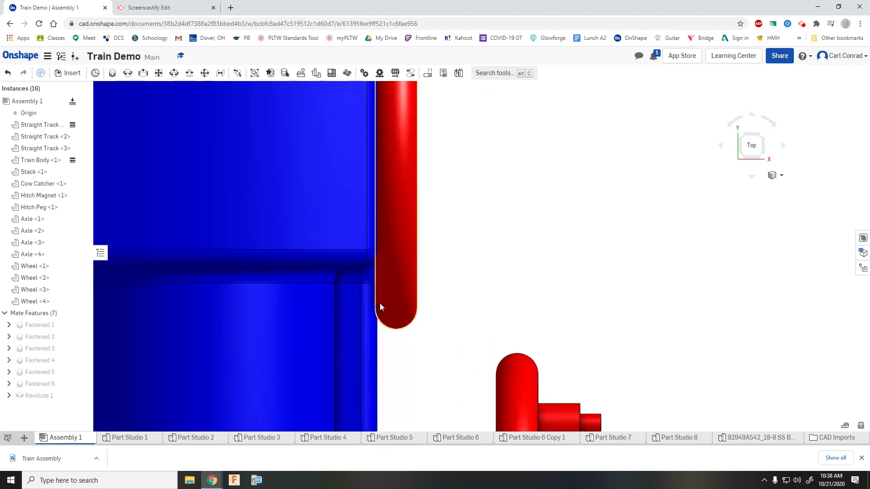
scroll(385, 302, up, 1)
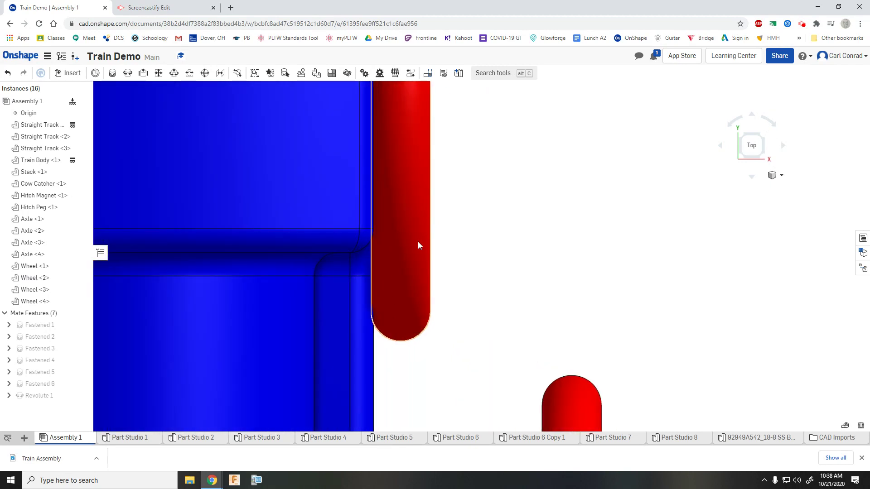
Edit Revolute 1 and change its Z offset to -0.010 in
click(40, 396)
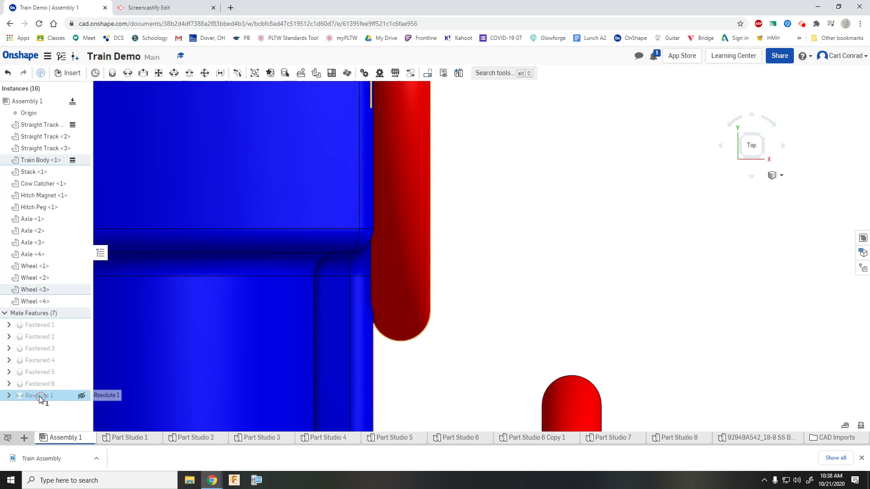
right_click(40, 397)
click(52, 282)
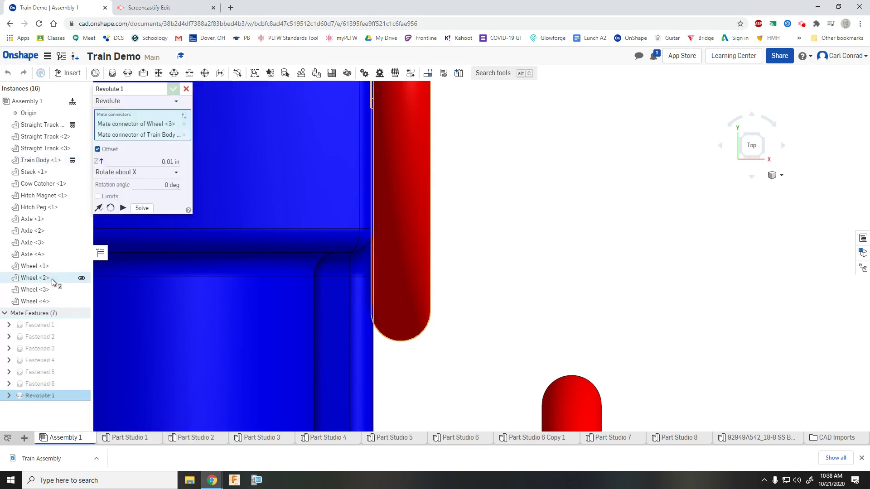
click(162, 161)
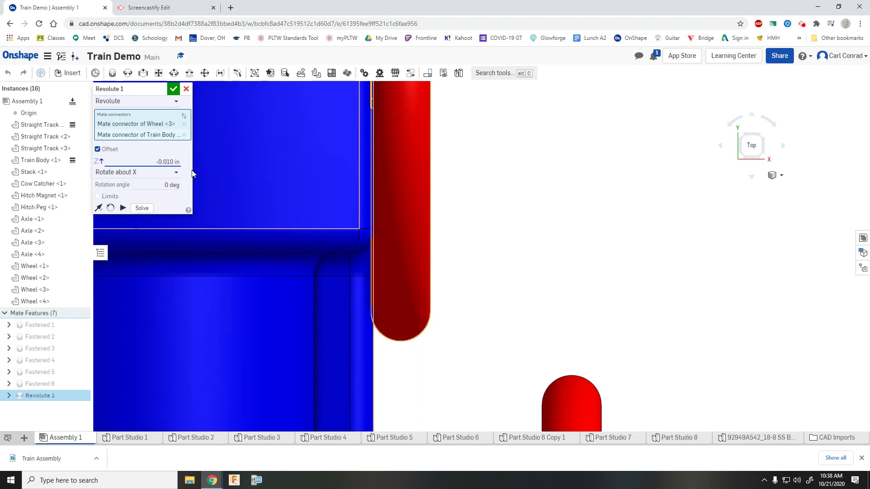
click(173, 89)
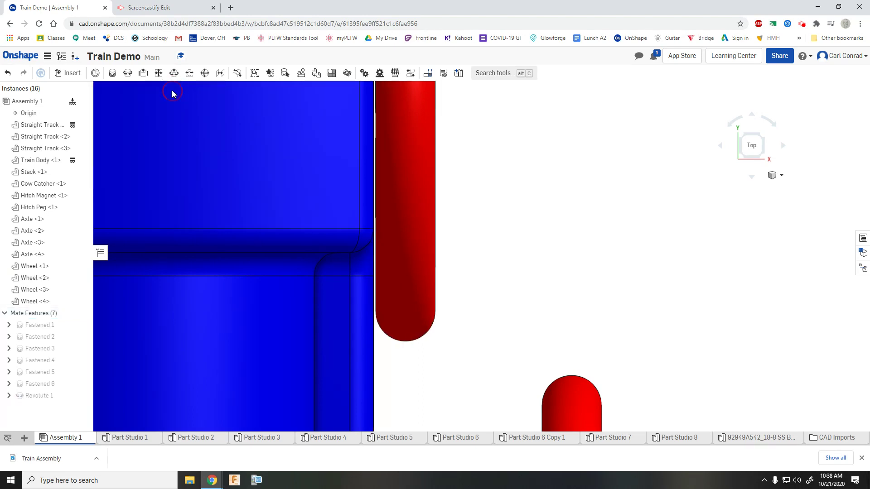
scroll(448, 213, up, 2)
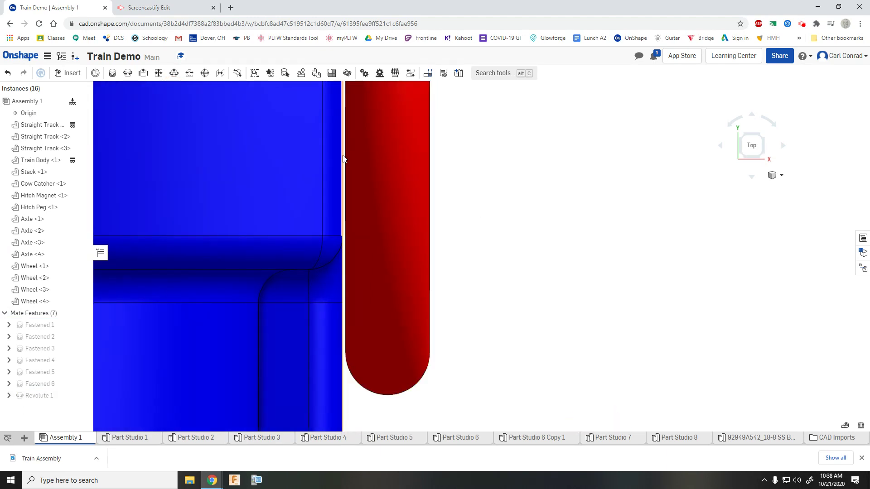
scroll(512, 186, down, 5)
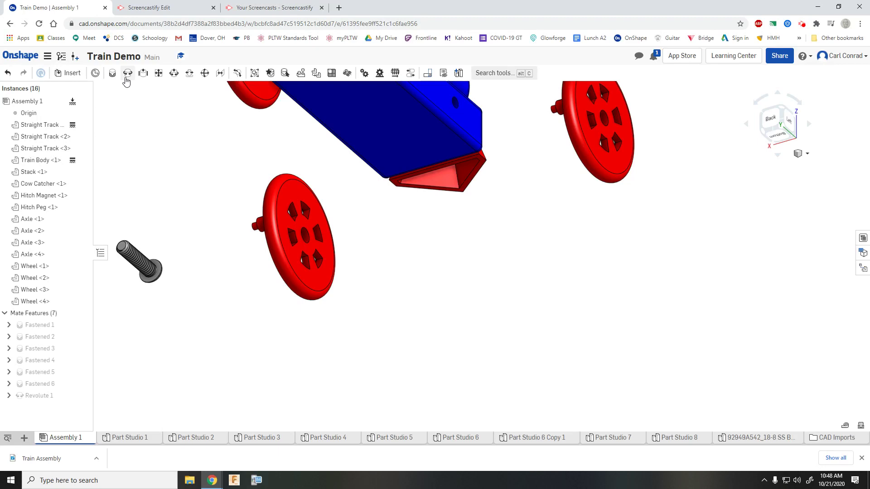
Start a new revolute mate with Wheel <4>'s hub connector as the first reference
click(127, 73)
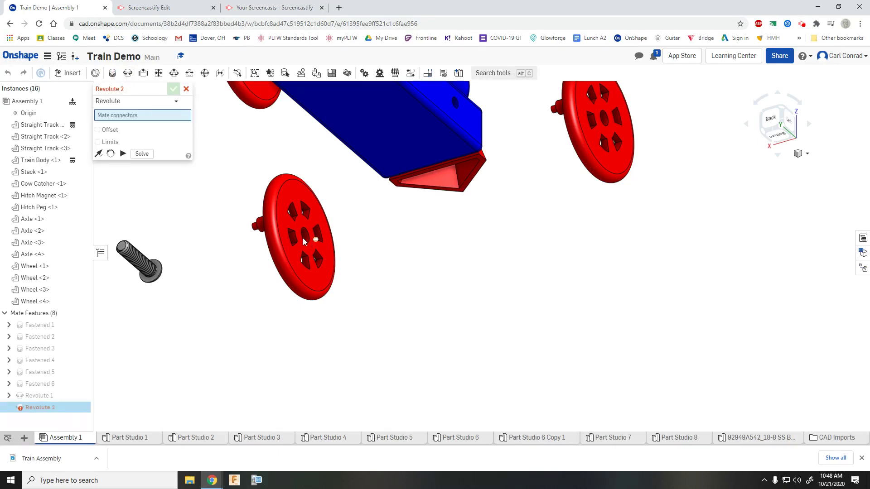
scroll(317, 226, up, 3)
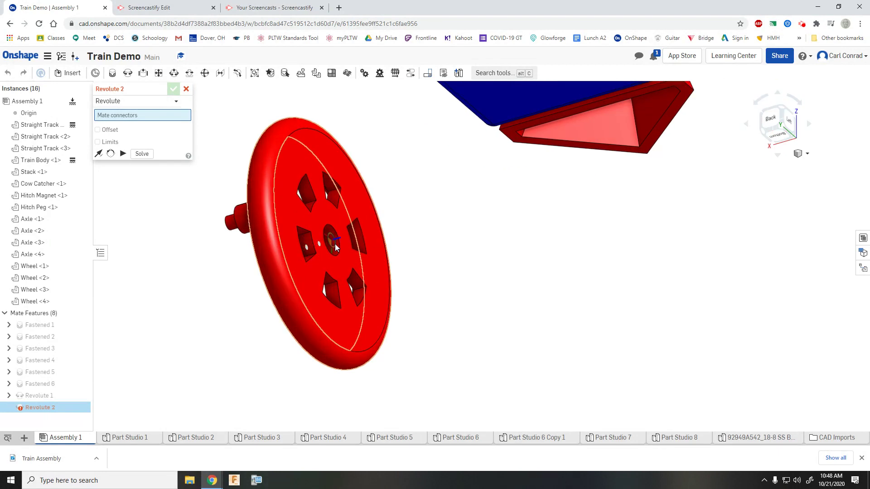
click(335, 247)
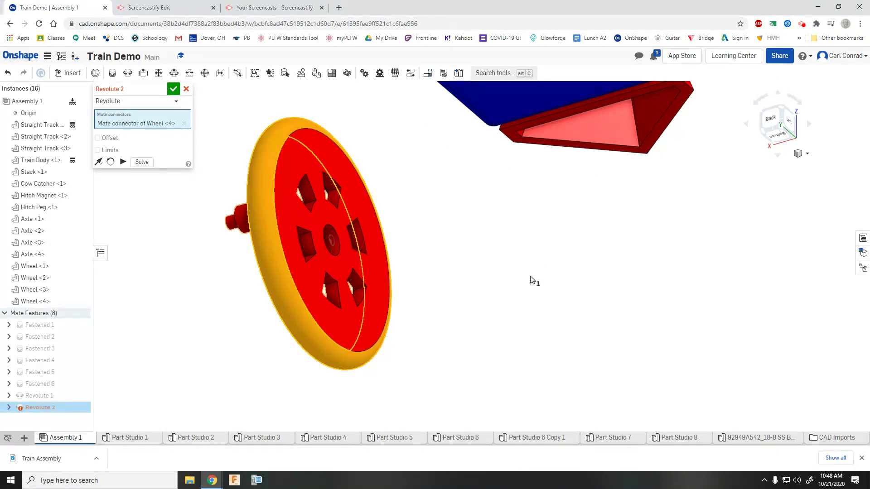
scroll(534, 281, down, 3)
scroll(720, 213, down, 3)
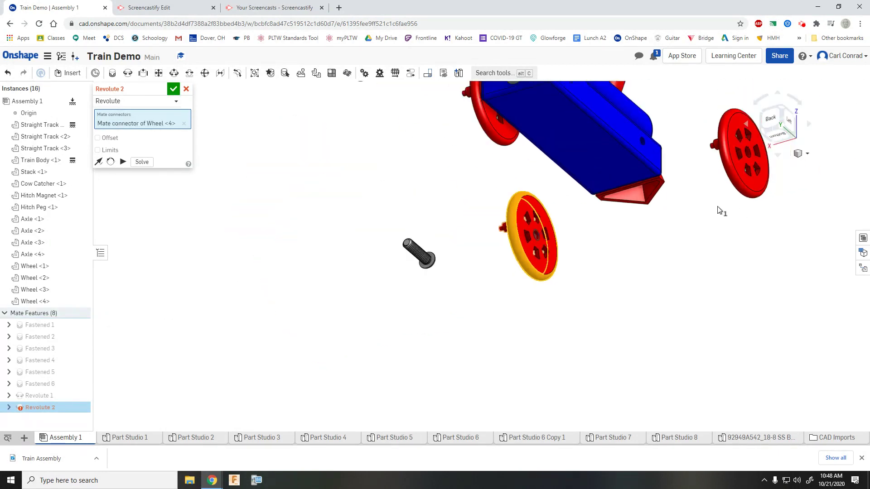
Pick the Train Body axle-hole connector as the second reference and enter a -.010 offset
middle_drag(722, 206, 632, 337)
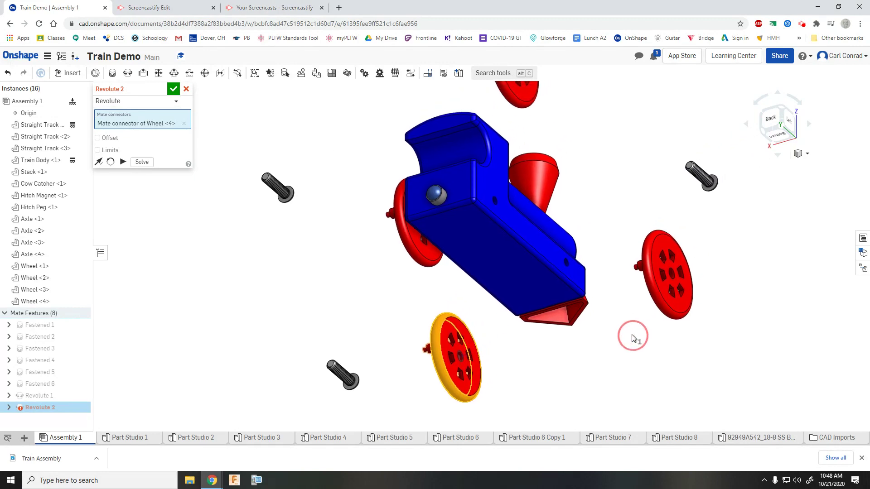
click(762, 113)
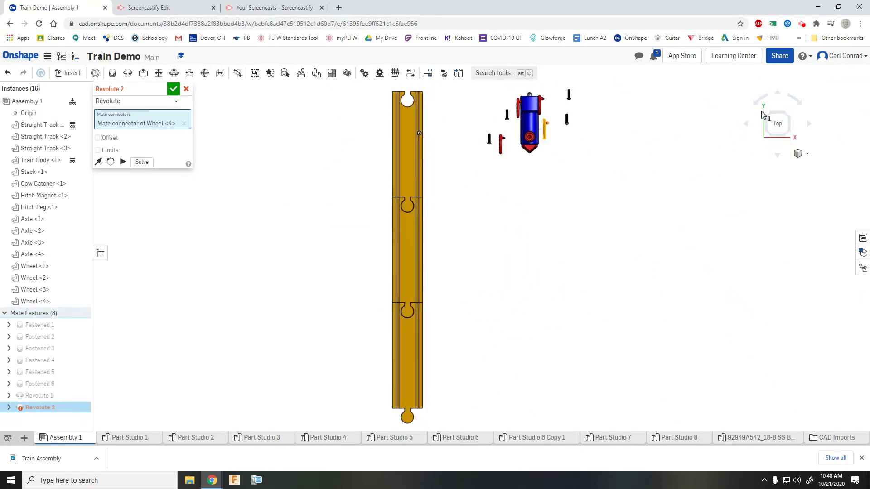
click(781, 133)
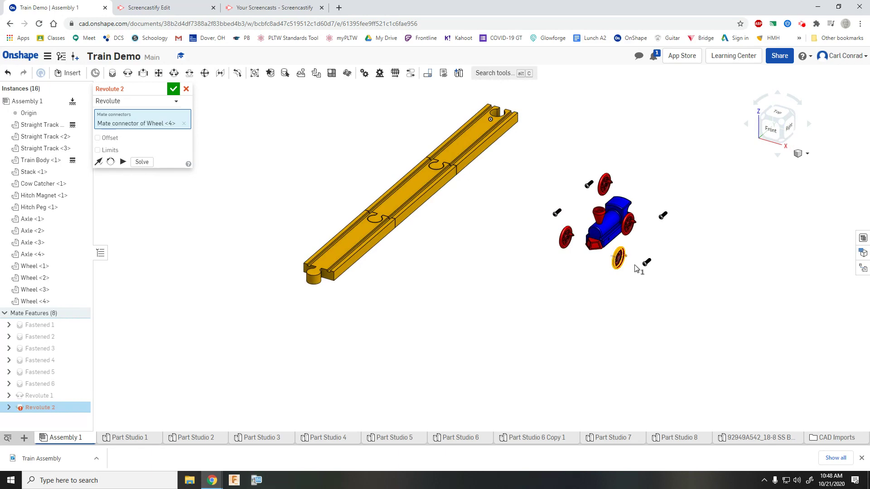
scroll(519, 267, up, 10)
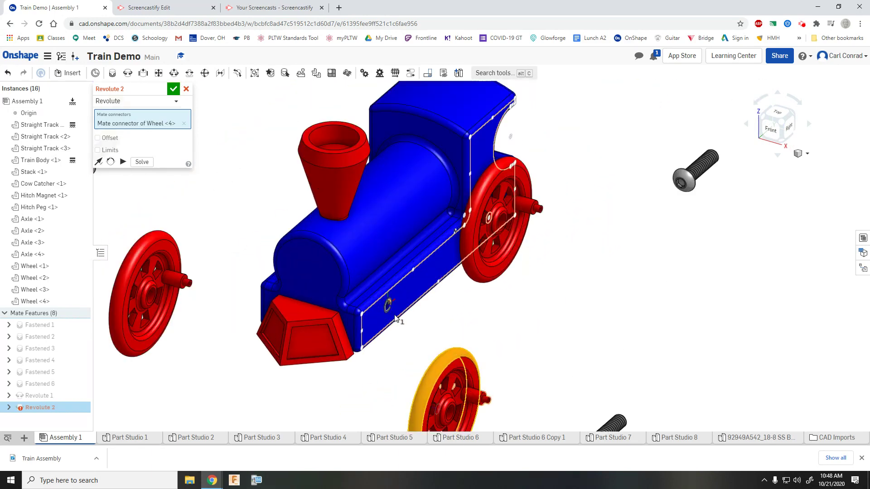
scroll(387, 292, up, 2)
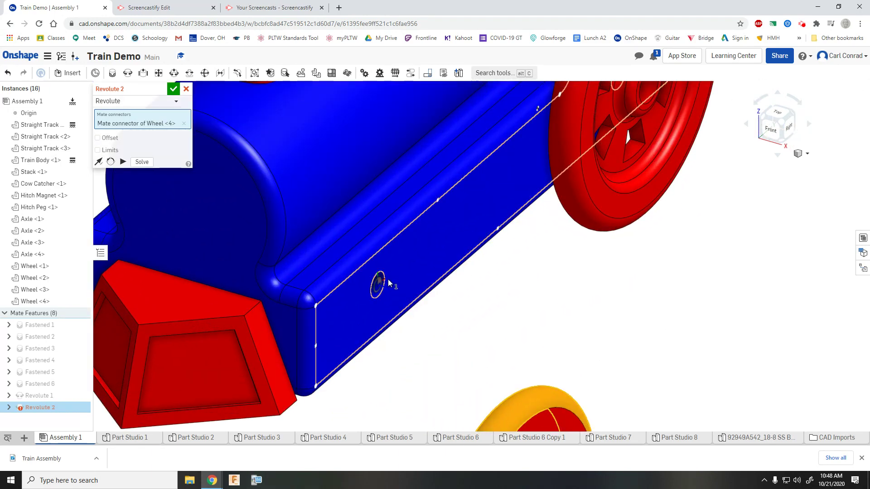
click(388, 283)
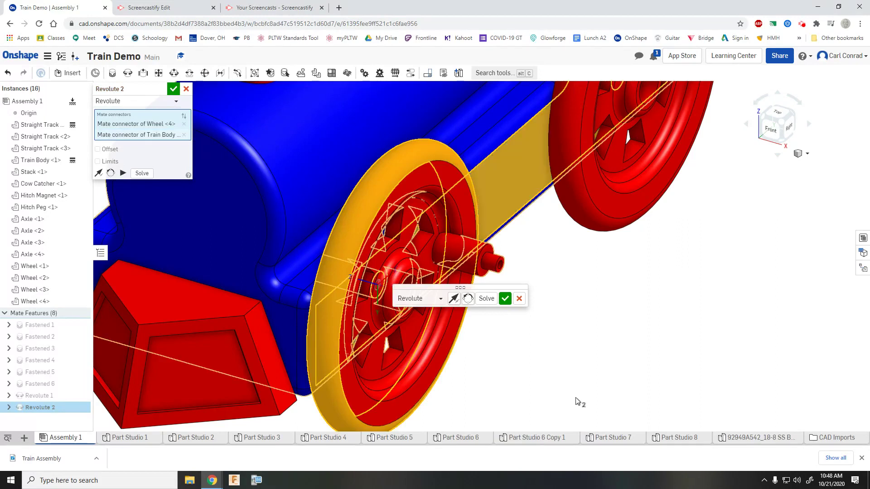
click(98, 150)
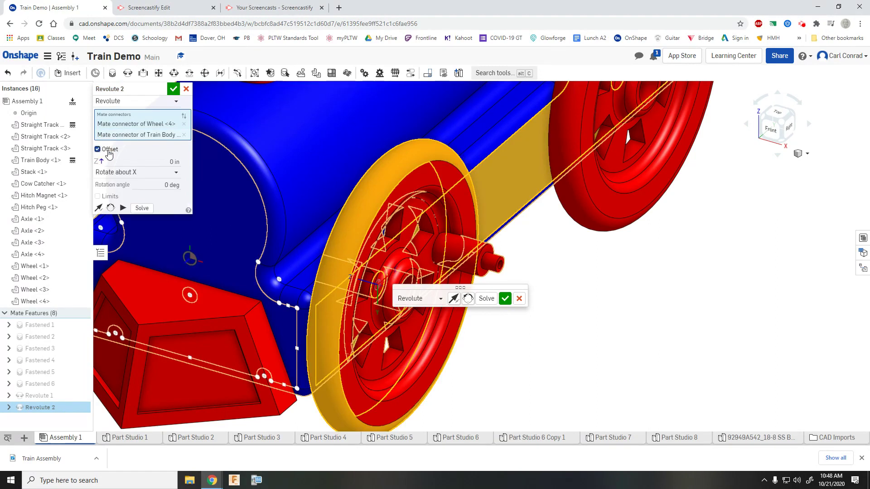
click(164, 163)
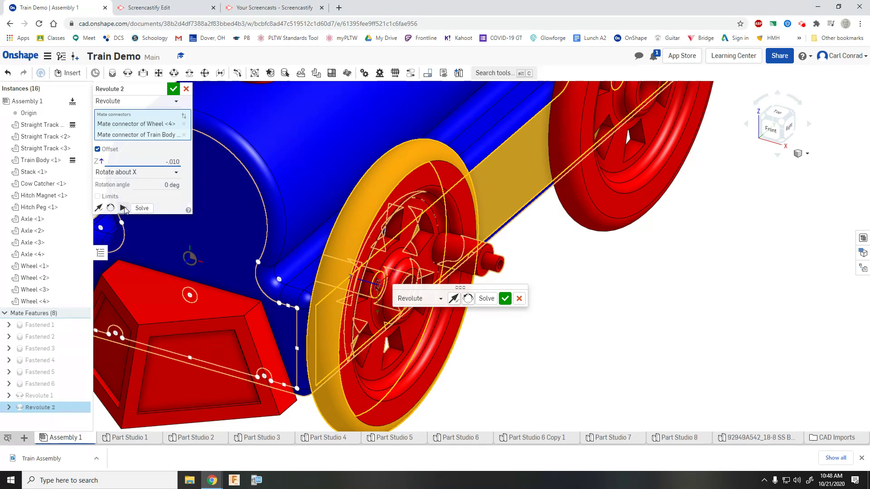
Confirm the Wheel <4> revolute mate and return to an isometric view of the whole train
click(173, 89)
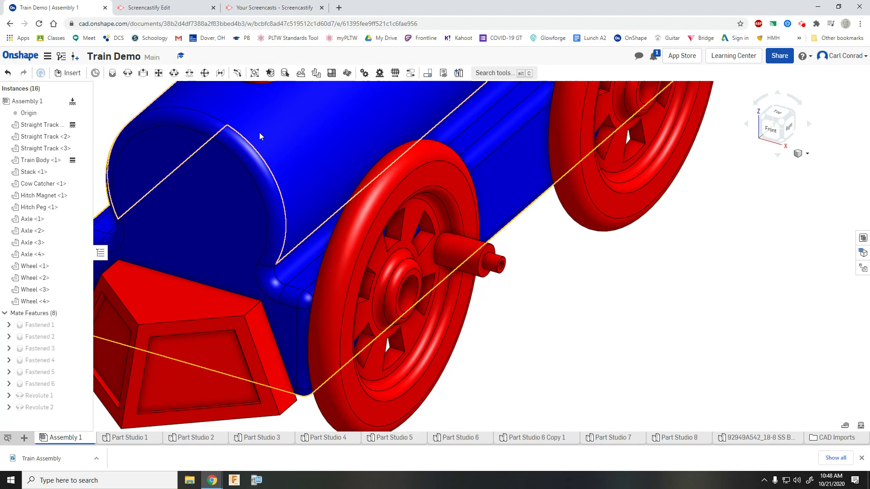
click(776, 112)
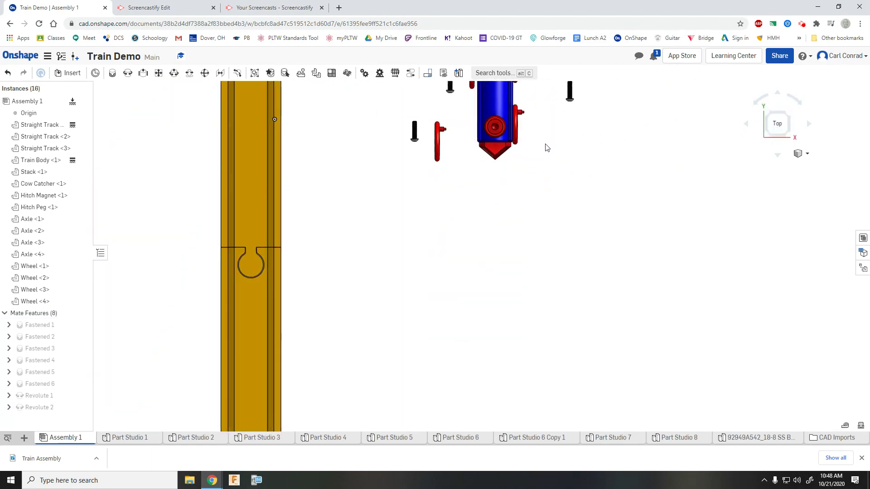
scroll(543, 135, up, 10)
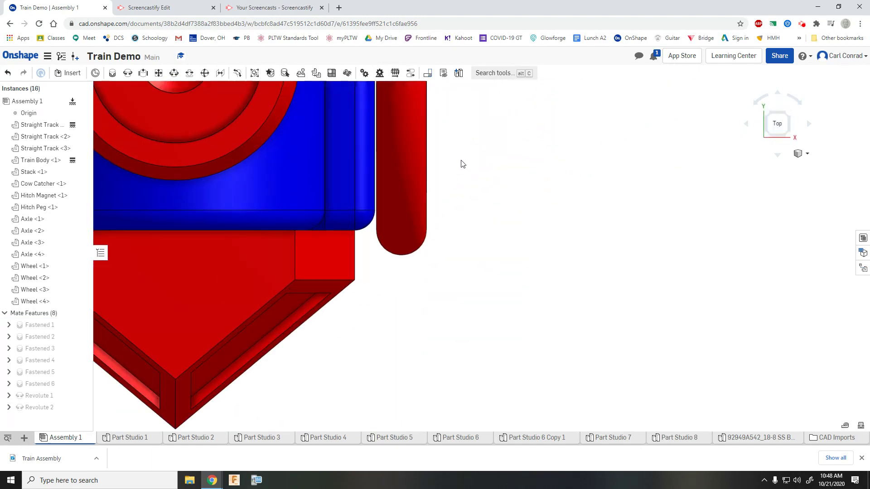
middle_drag(462, 164, 588, 369)
scroll(592, 363, down, 5)
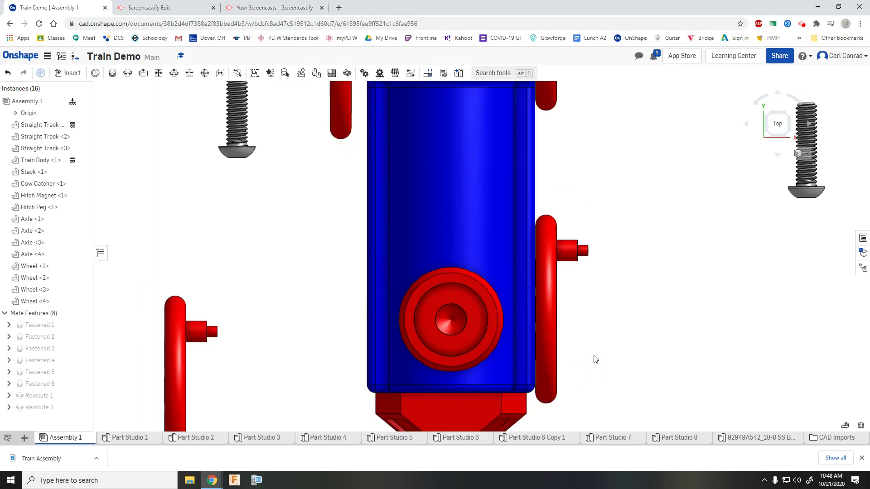
scroll(719, 165, down, 2)
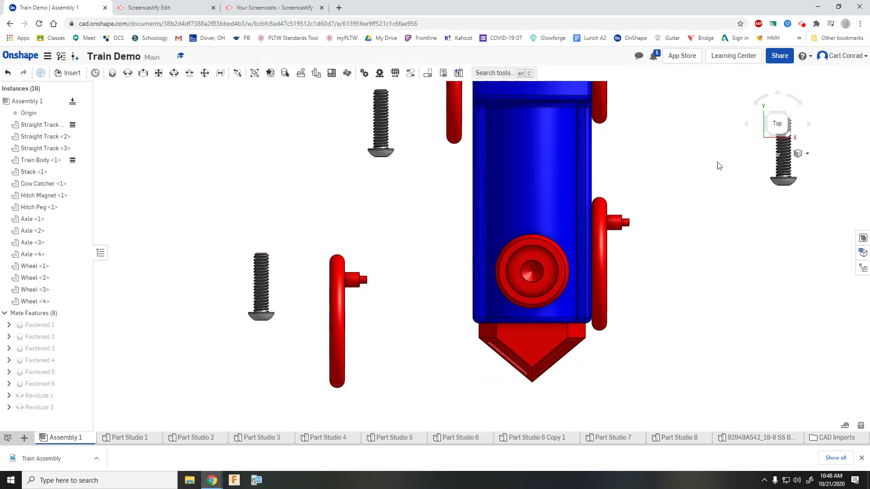
click(789, 138)
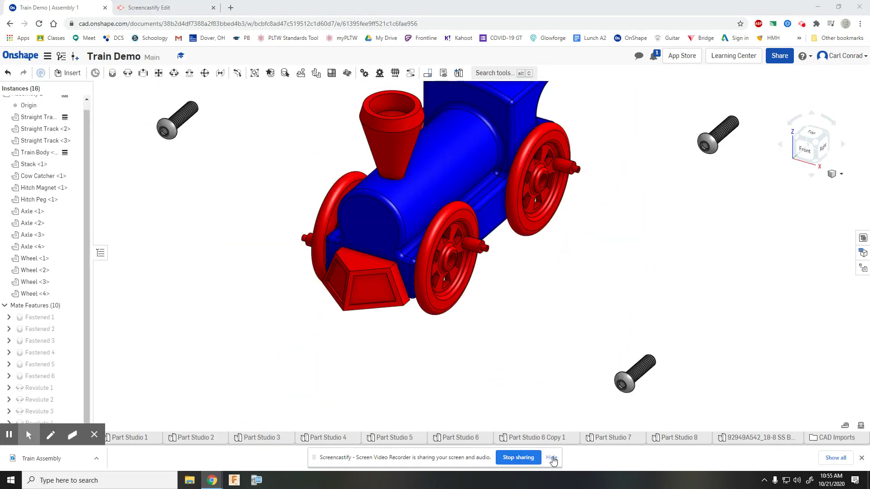
Hide Wheel <4>, Wheel <3>, Wheel <2> and Wheel <1> in the Instances list
click(552, 458)
click(94, 435)
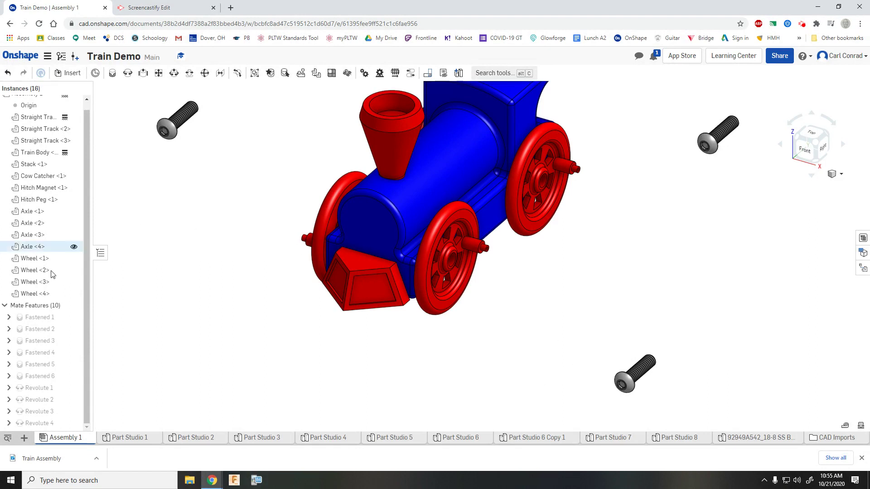
click(72, 294)
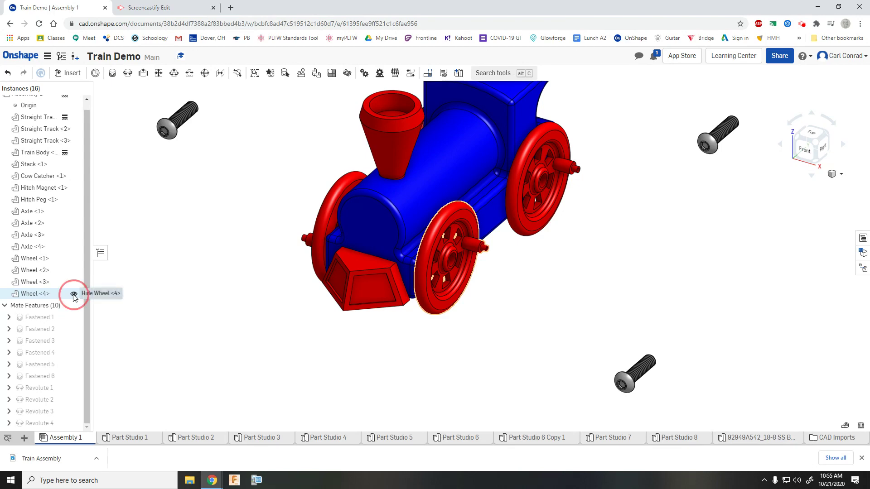
click(73, 282)
click(73, 271)
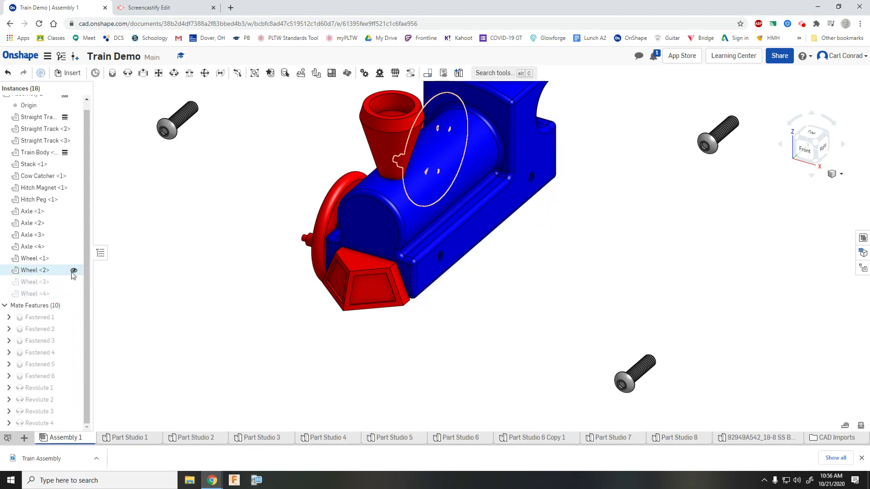
click(74, 258)
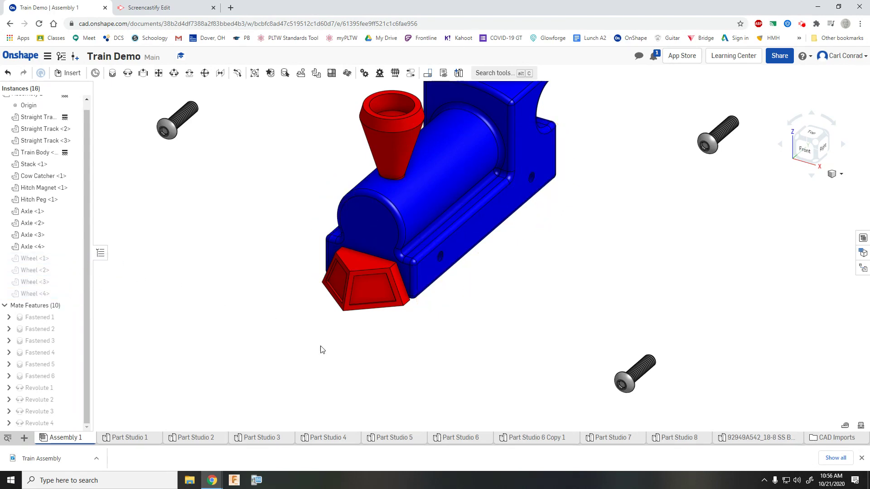
scroll(632, 364, up, 2)
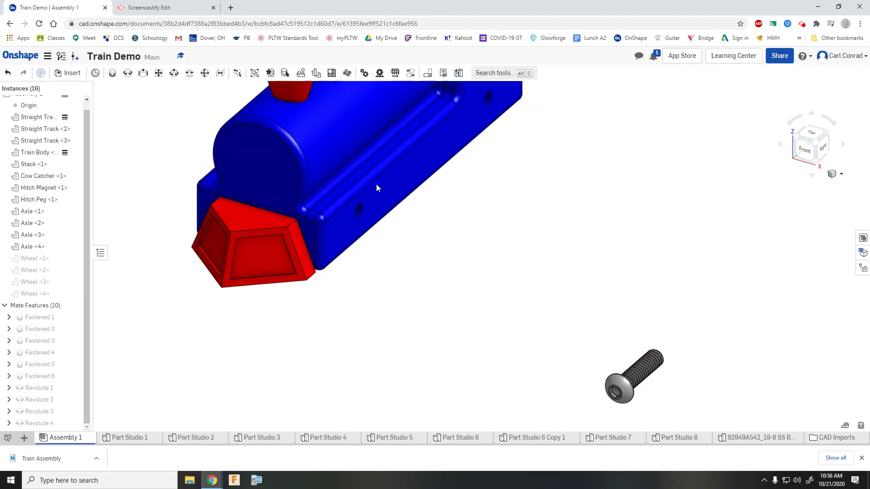
Fasten Axle <4>'s head connector to the body hole connector, flipping the axis to point inward
click(113, 76)
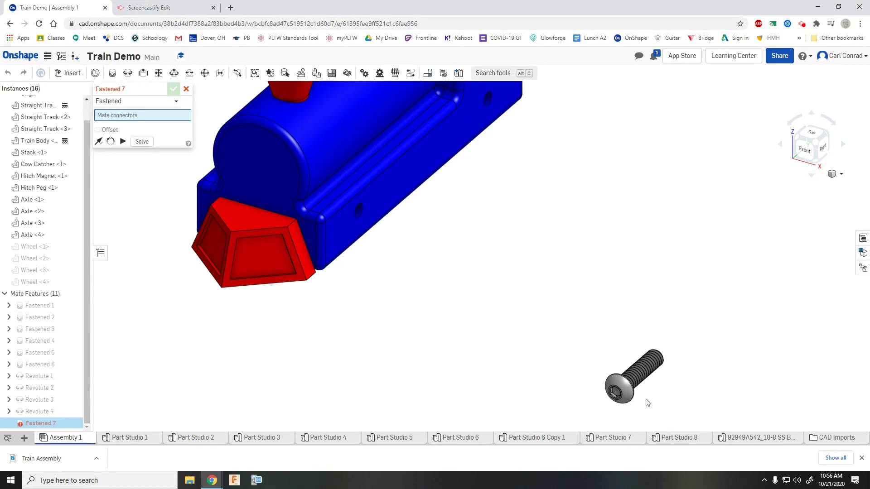
scroll(643, 399, up, 5)
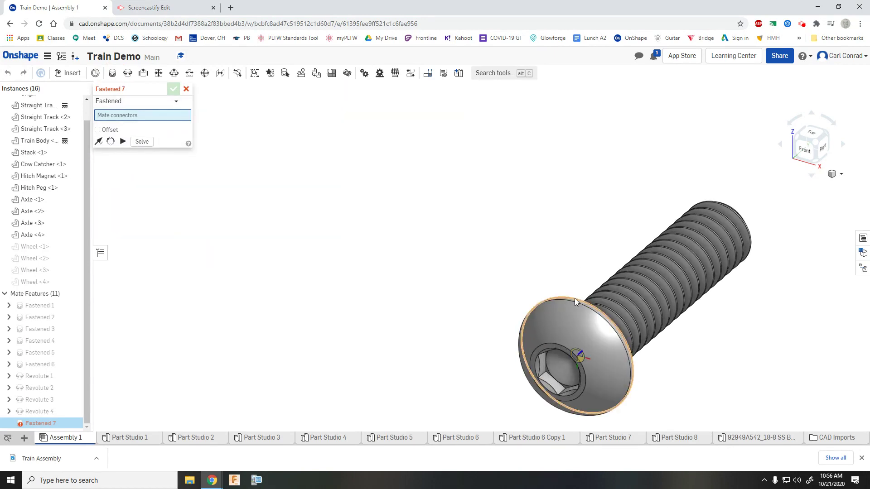
click(574, 297)
scroll(549, 237, down, 5)
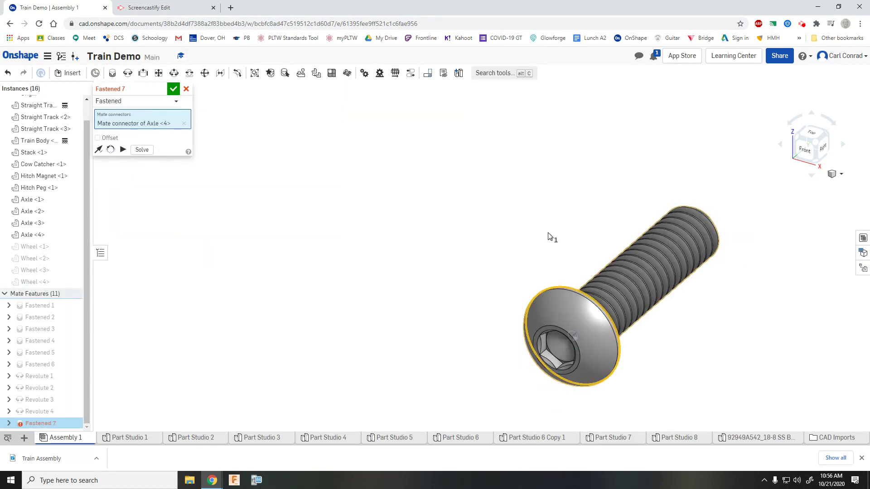
scroll(717, 402, up, 5)
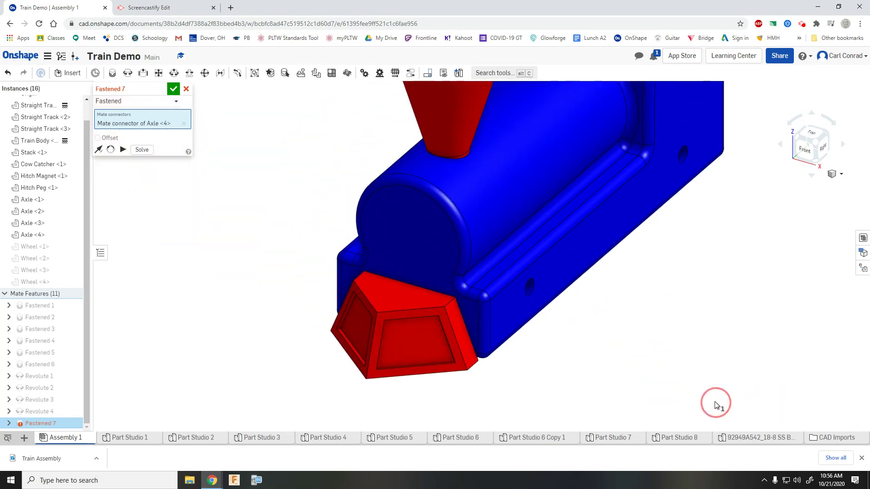
click(530, 294)
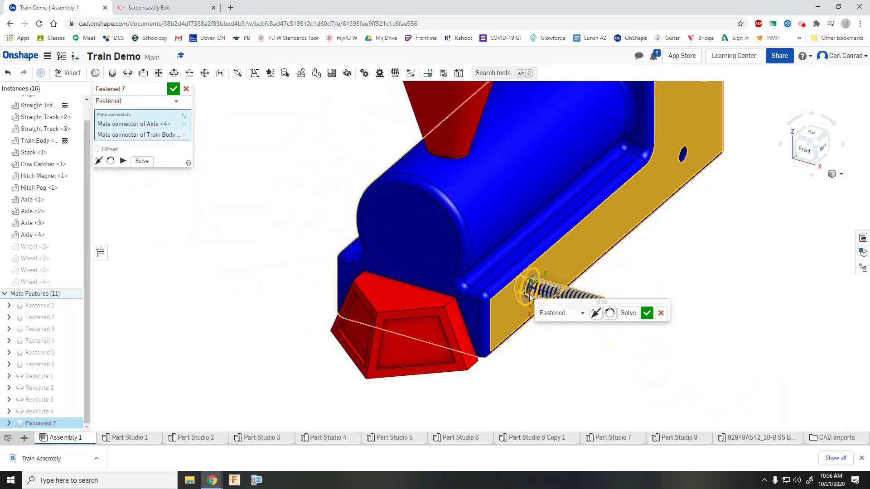
click(597, 317)
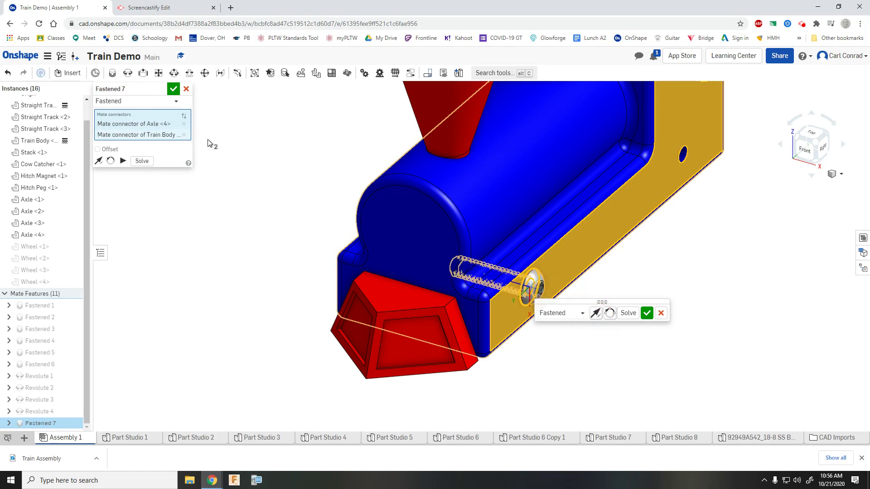
Turn on the Fastened 7 offset for Axle <4> with X 0 in and Z -0.26 in
click(98, 150)
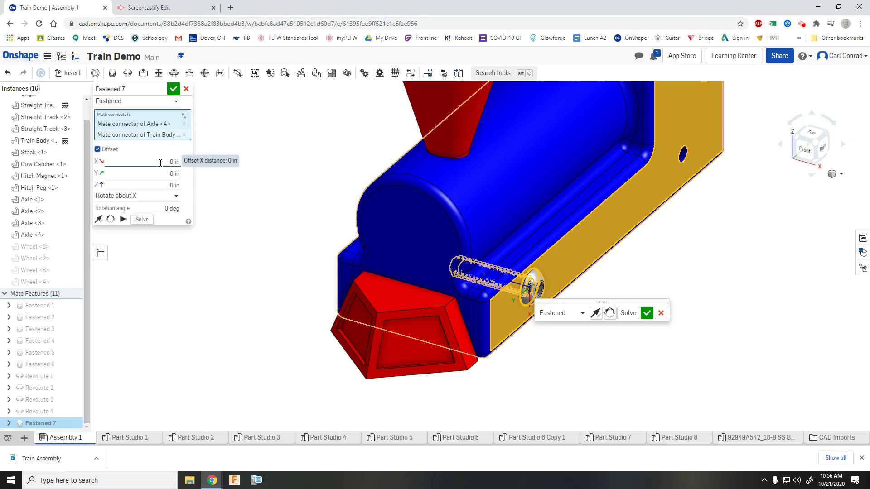
middle_drag(570, 357, 496, 316)
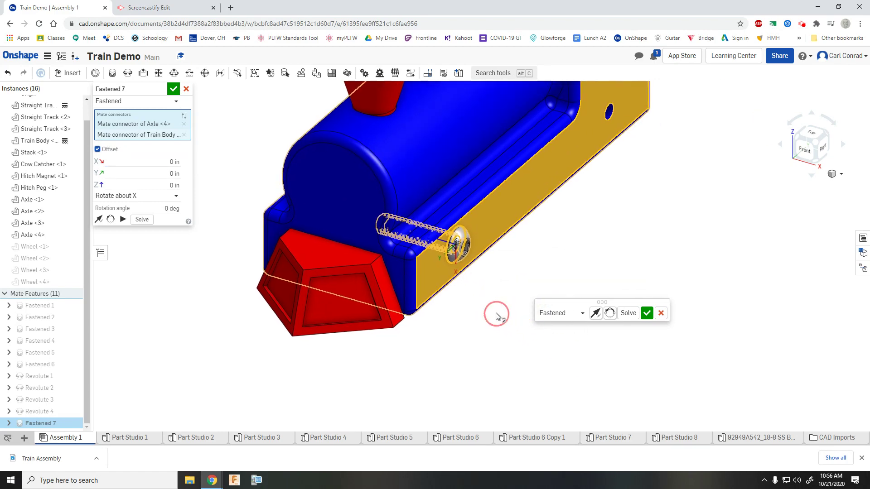
click(167, 186)
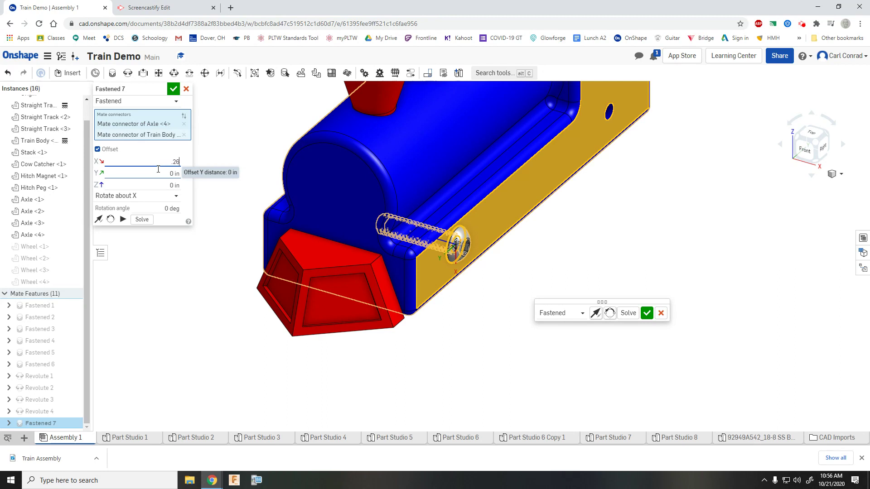
click(162, 173)
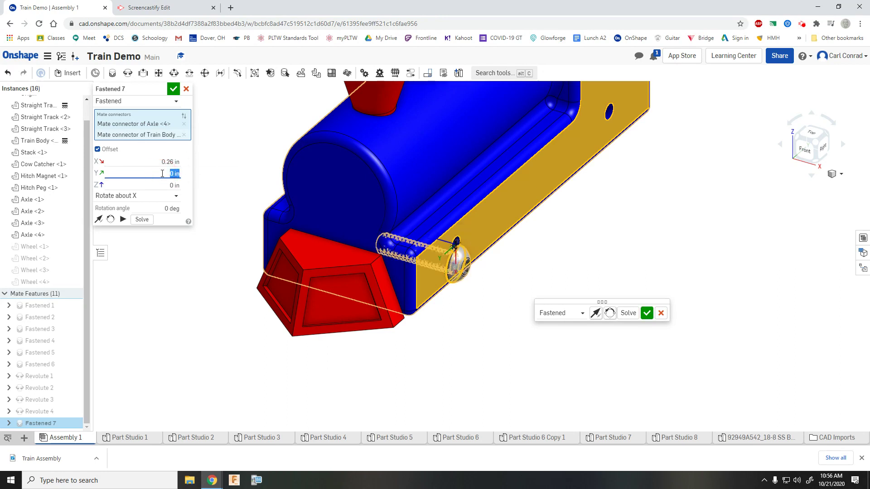
click(169, 162)
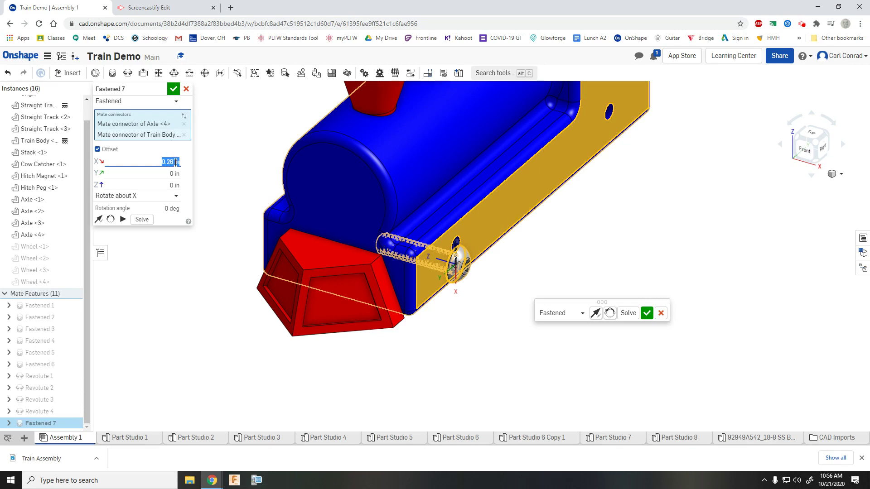
text(0)
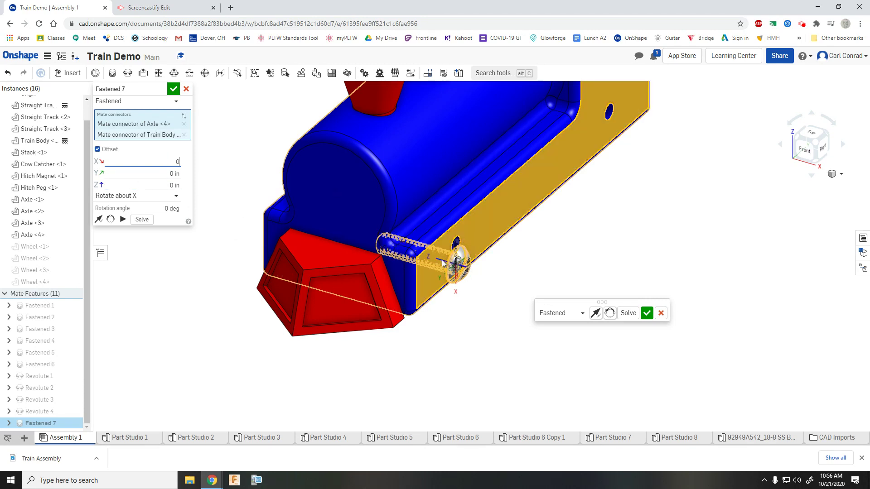
click(176, 186)
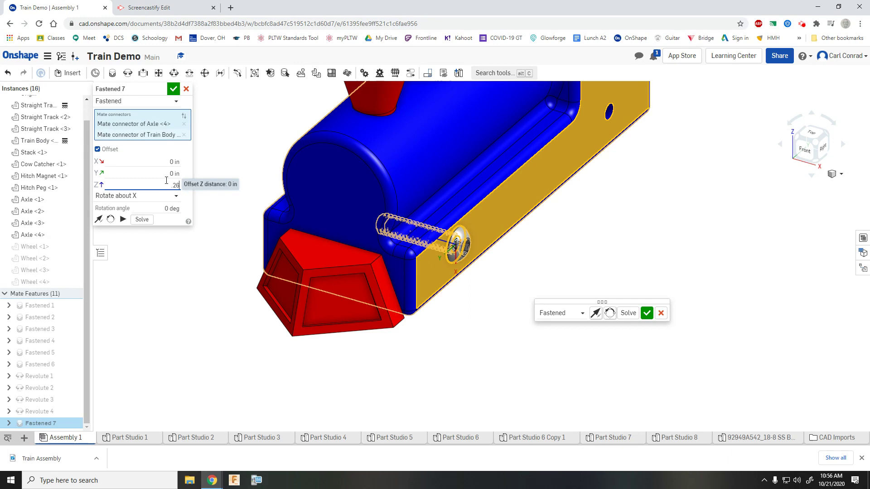
key(Return)
click(161, 186)
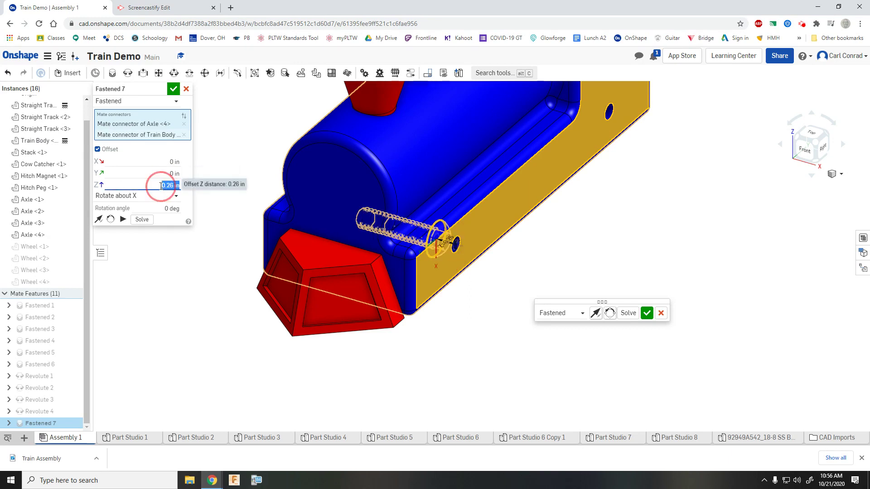
click(162, 186)
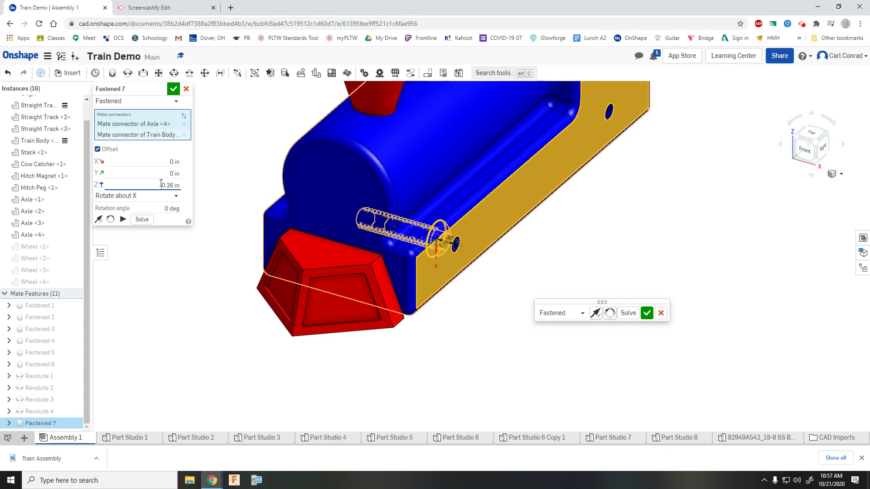
key(Return)
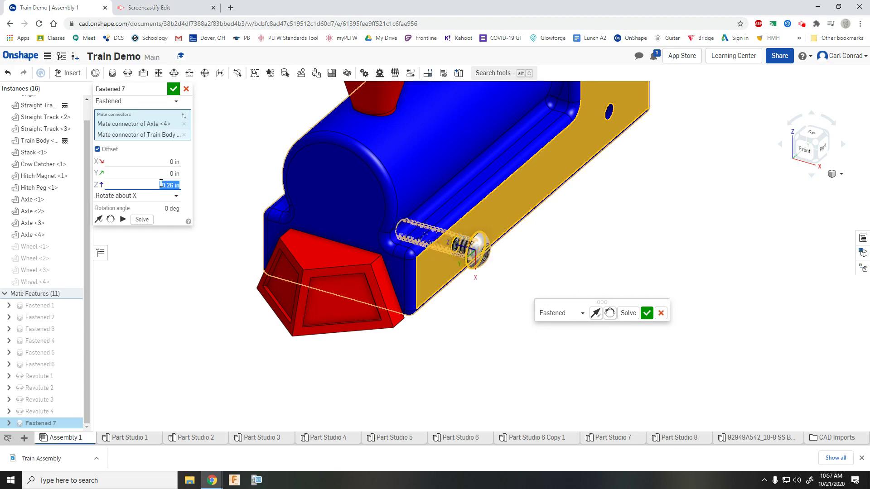
Confirm Fastened 7, start Fastened 8, and zoom in on the third screw's head
click(646, 313)
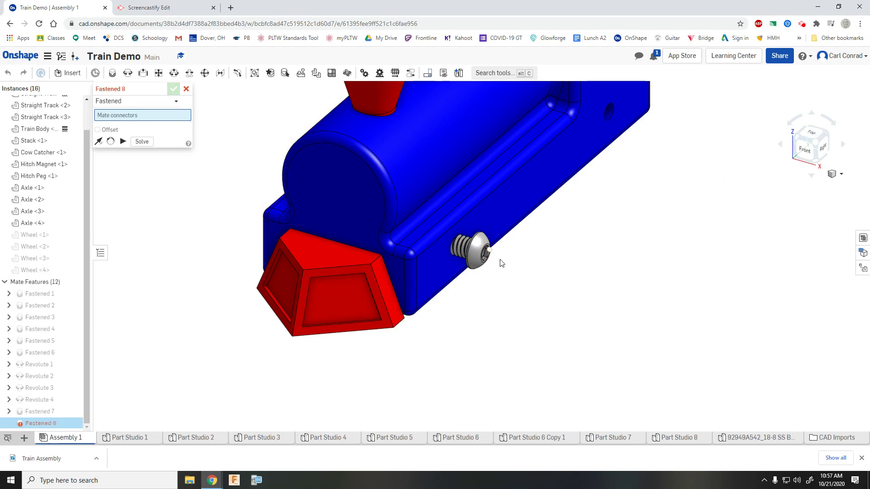
scroll(507, 264, up, 3)
scroll(508, 264, down, 5)
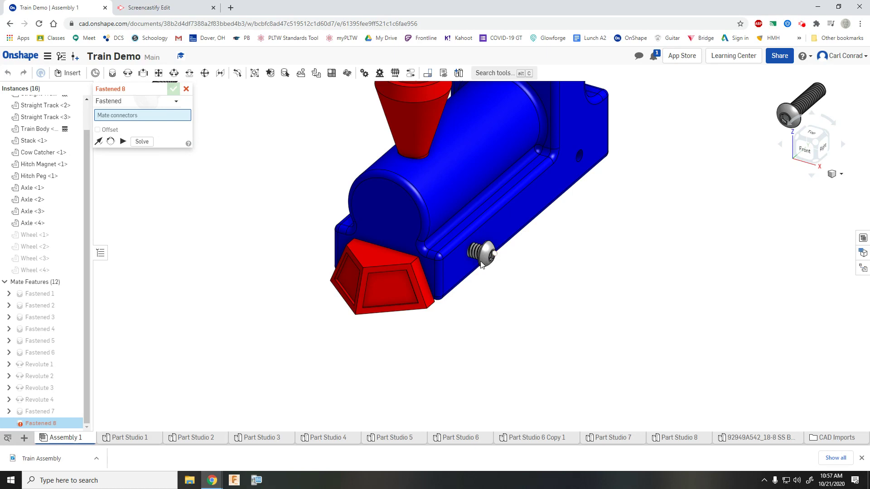
scroll(481, 265, down, 4)
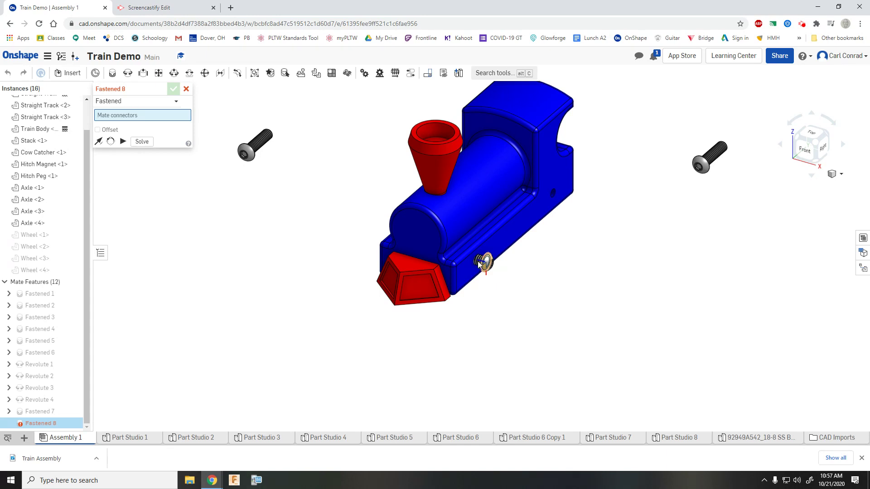
middle_drag(634, 236, 592, 314)
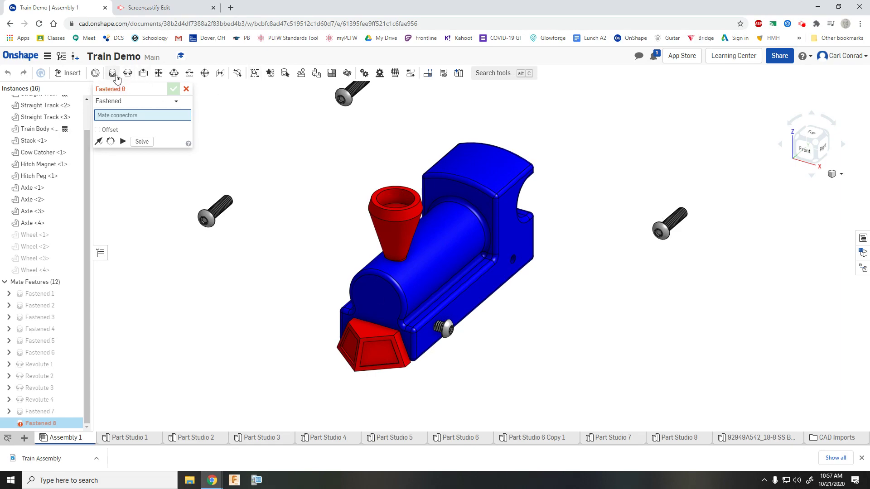
scroll(679, 231, up, 6)
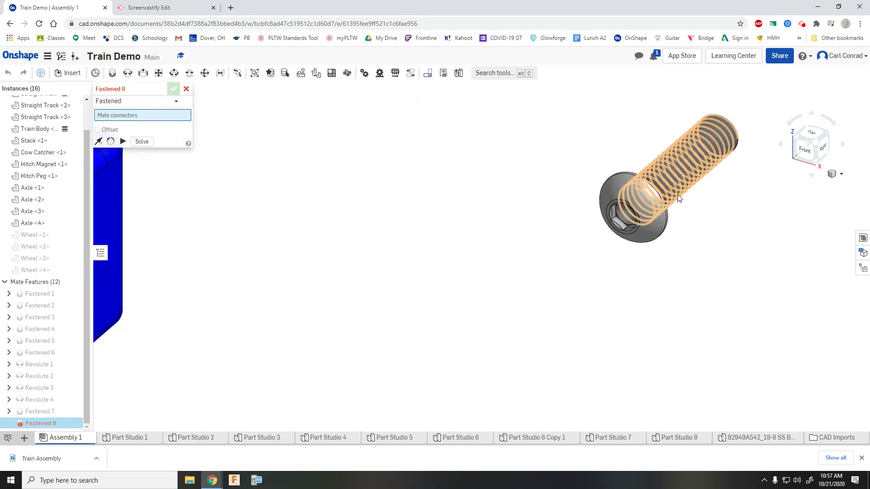
scroll(678, 198, up, 3)
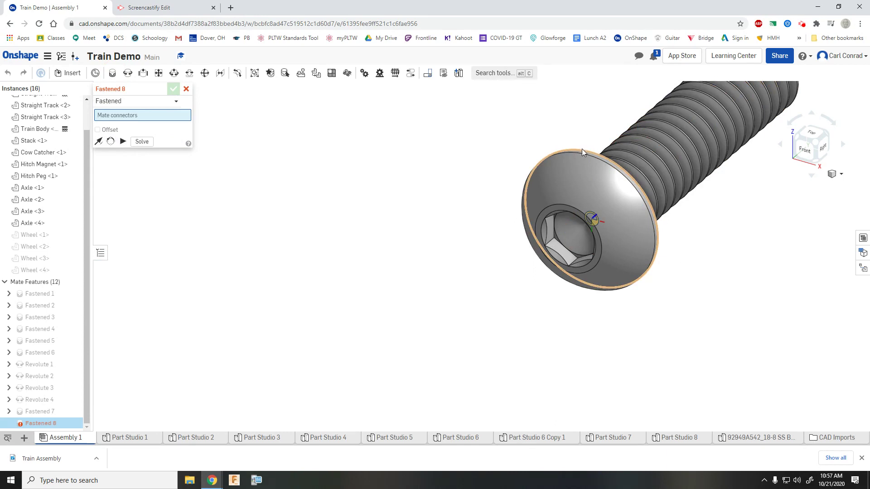
Mate Axle <3>'s screw-head connector to the body hole, flipped to point inward
click(581, 150)
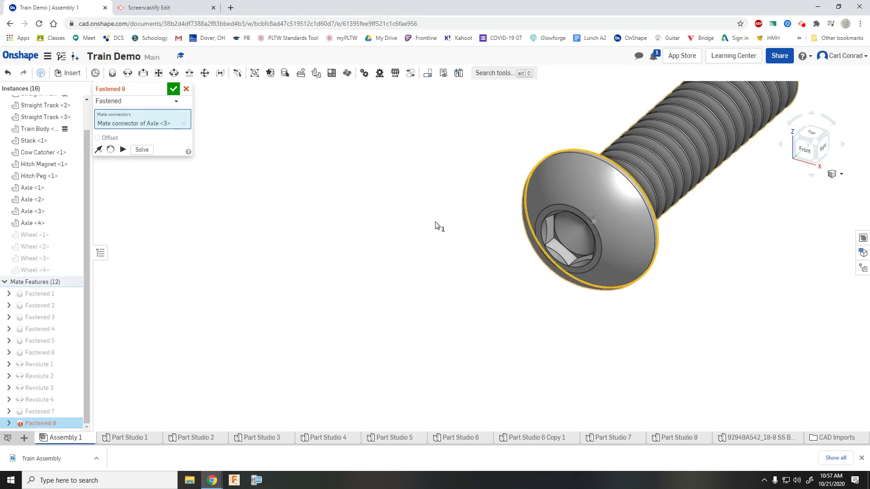
scroll(438, 225, down, 5)
scroll(346, 240, down, 2)
scroll(362, 267, up, 6)
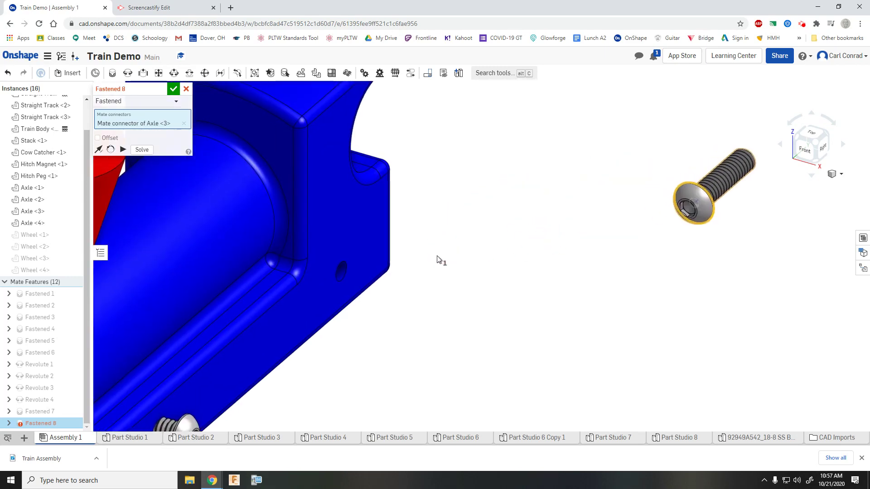
click(343, 270)
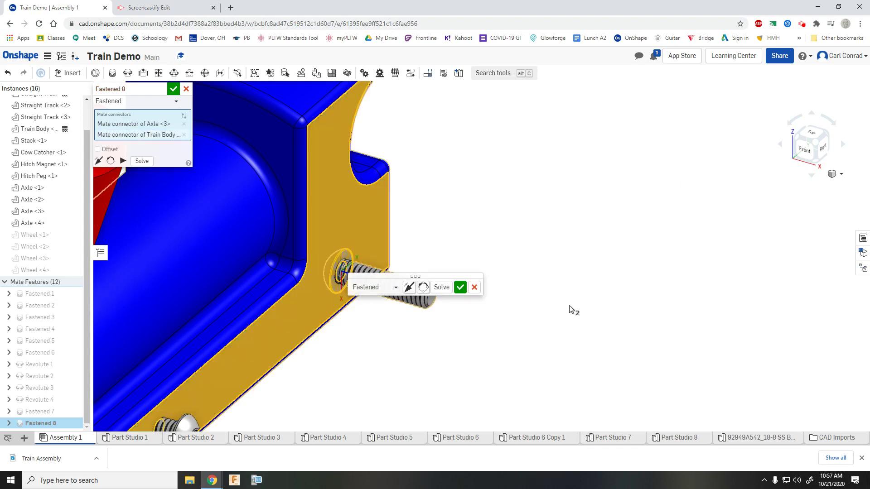
click(410, 288)
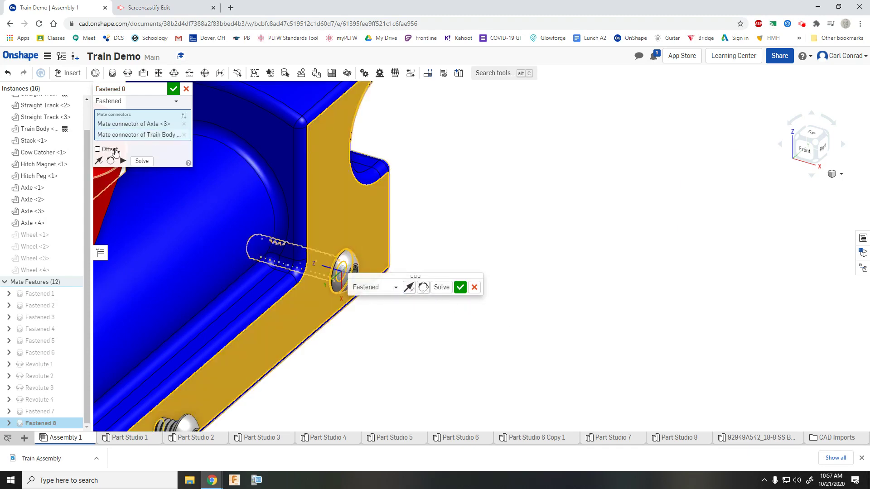
Give Fastened 8 a -0.26 in Z offset and confirm it
click(100, 152)
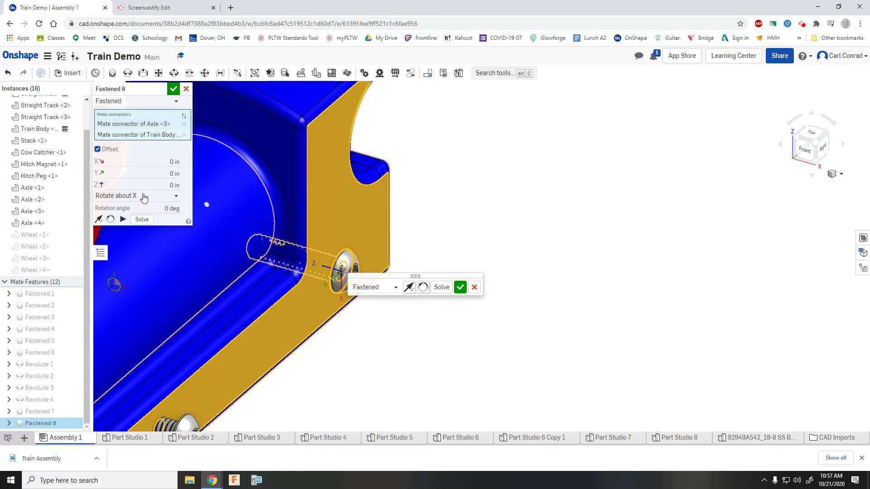
click(136, 186)
text(-0.26)
click(141, 172)
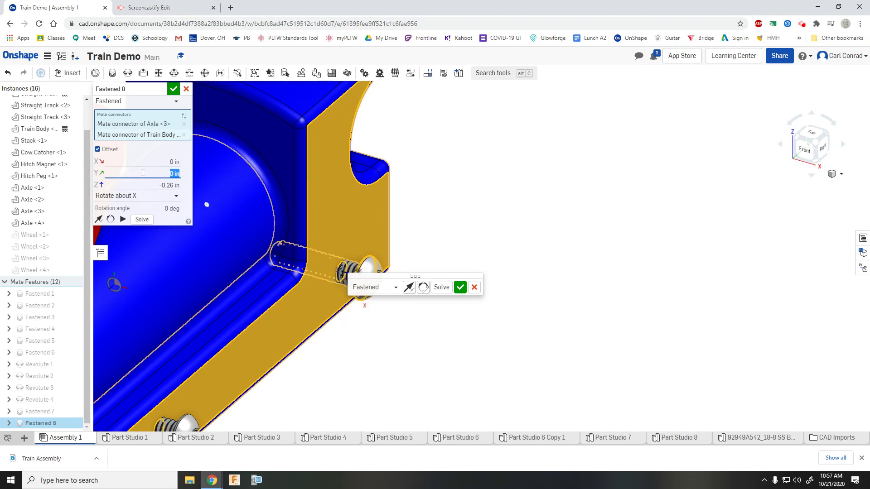
click(460, 287)
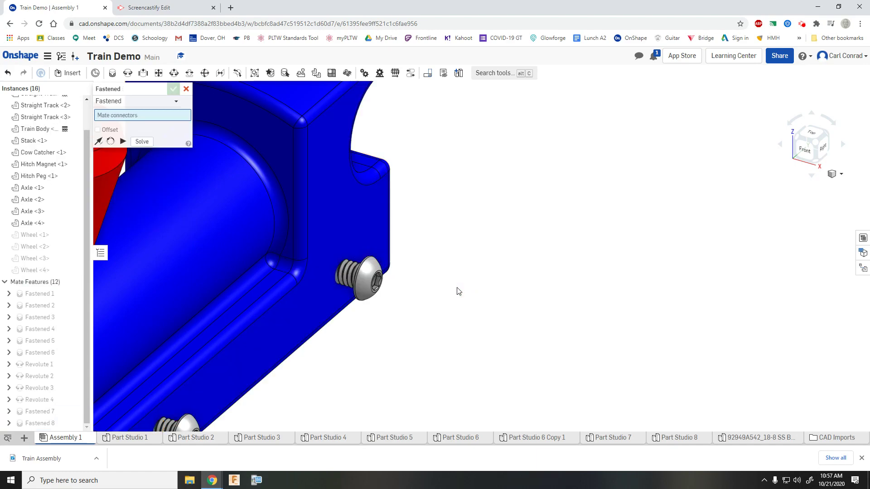
Unhide Wheel <1>, Wheel <2>, Wheel <3> and Wheel <4> from the Instances list
scroll(490, 326, down, 10)
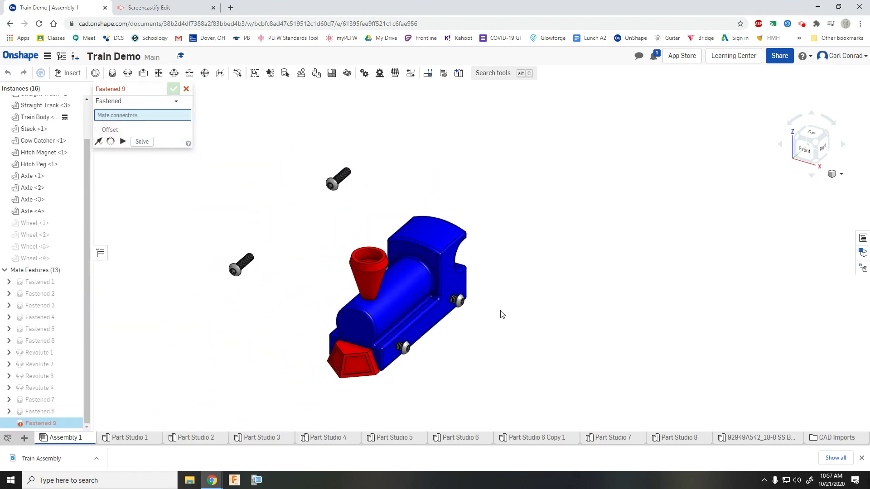
middle_drag(577, 292, 578, 288)
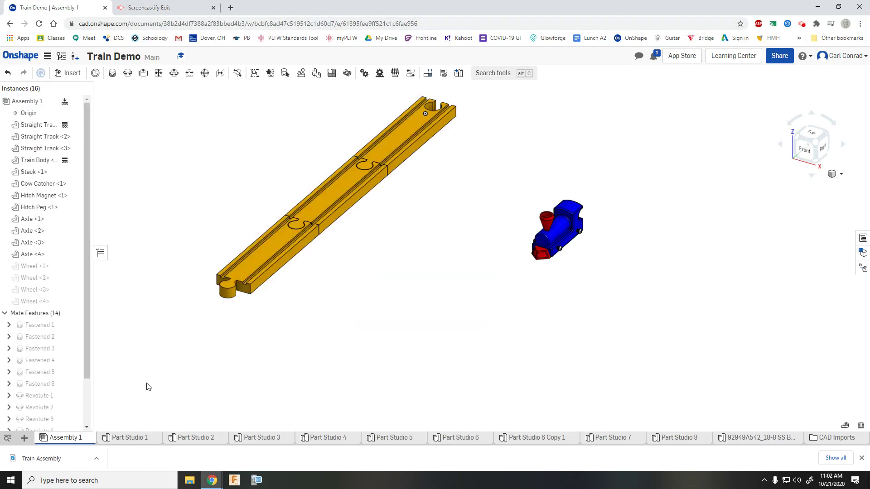
click(65, 270)
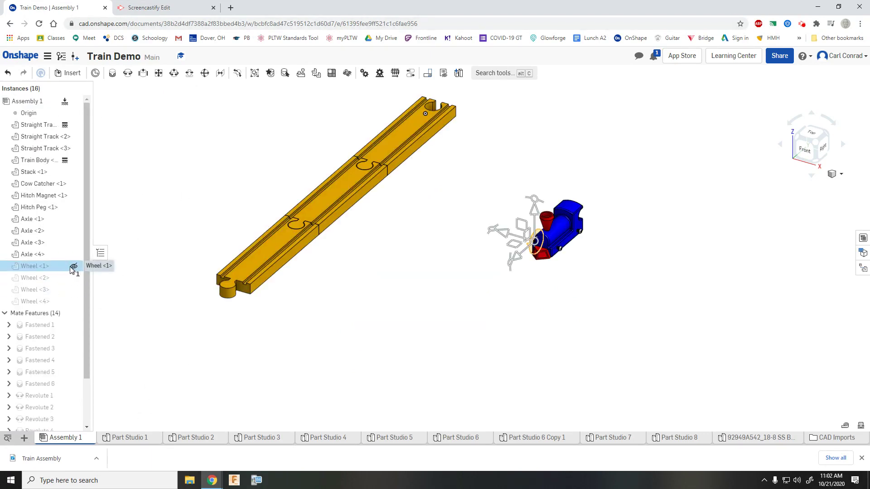
click(73, 268)
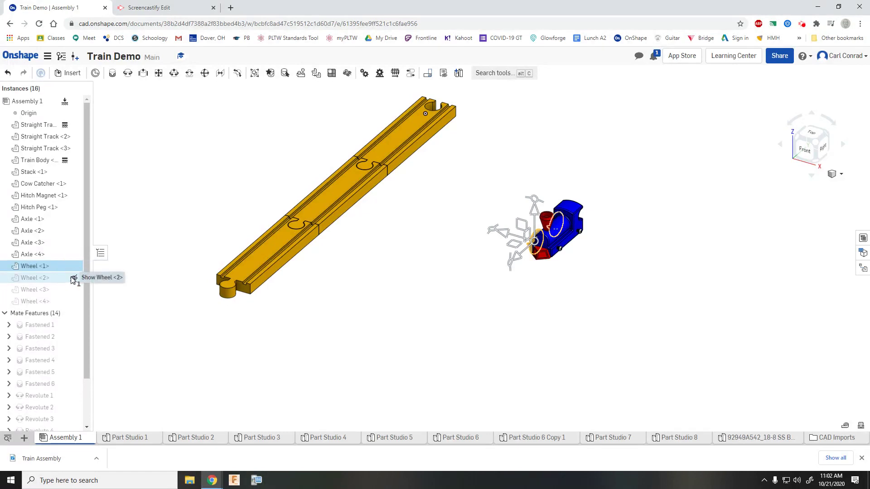
click(73, 278)
click(73, 289)
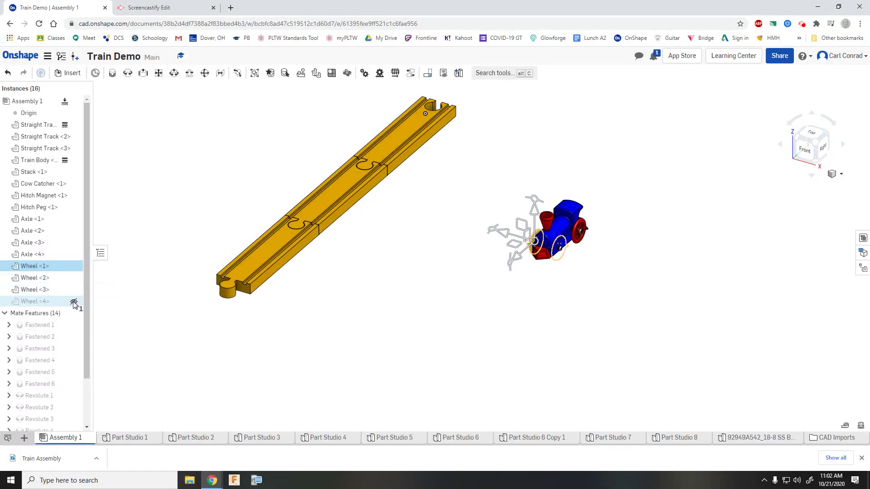
click(74, 303)
Drag the front-right, rear and front-left wheels to check they spin freely
scroll(567, 290, up, 5)
click(621, 277)
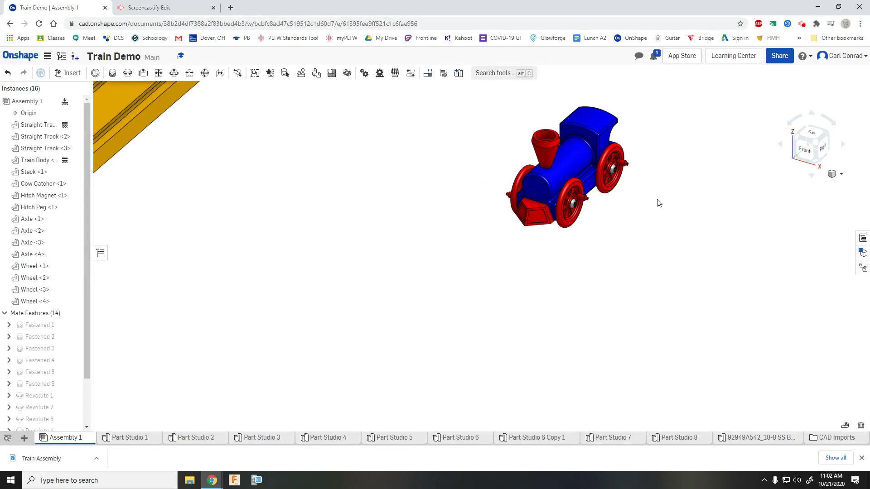
scroll(617, 237, up, 6)
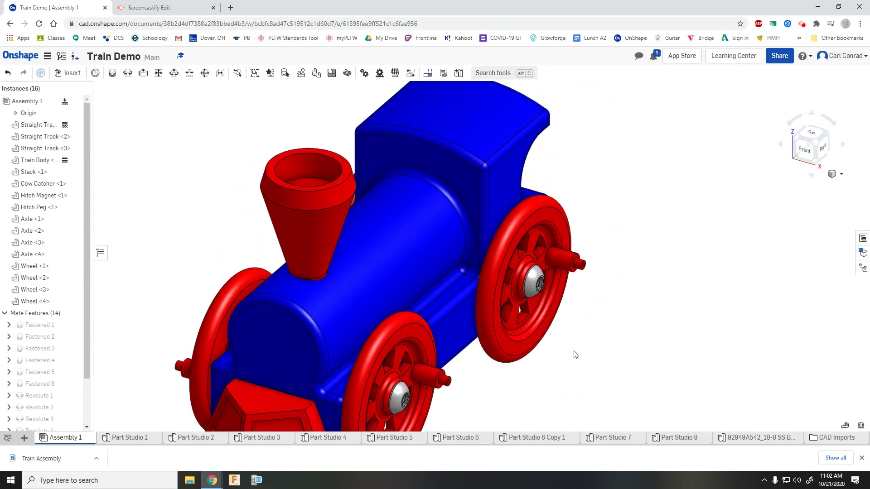
middle_drag(573, 354, 596, 278)
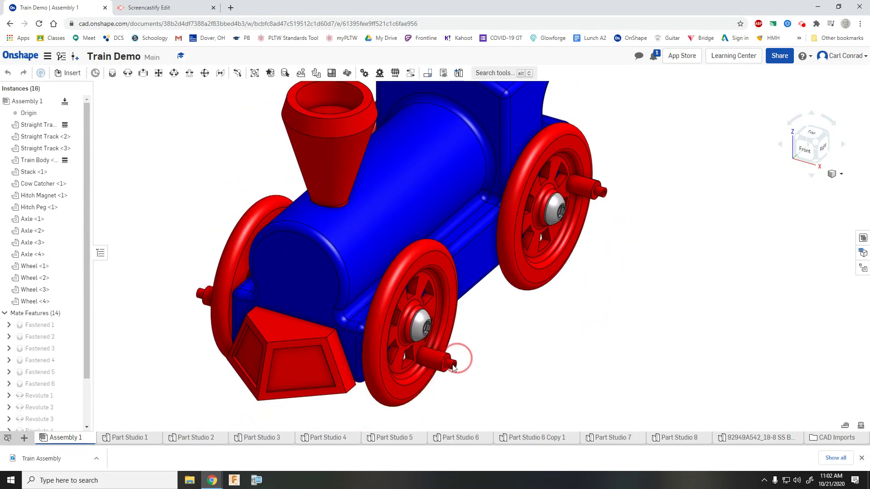
drag(453, 367, 471, 308)
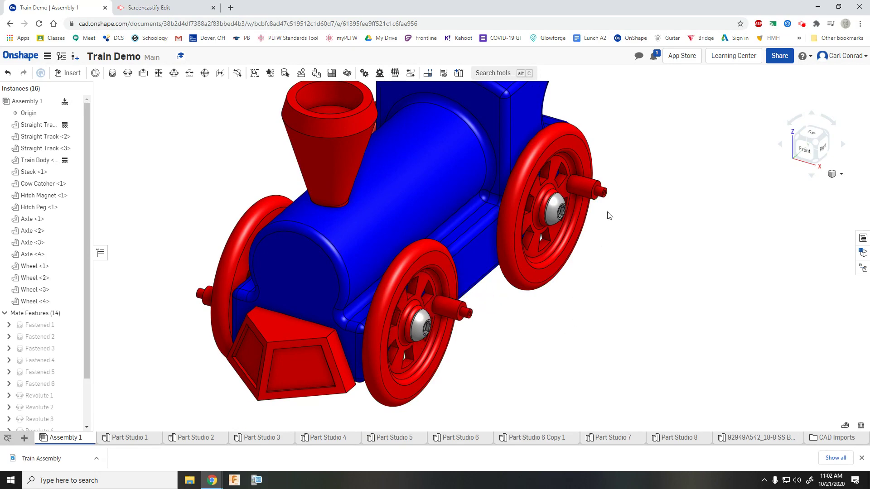
drag(598, 191, 567, 173)
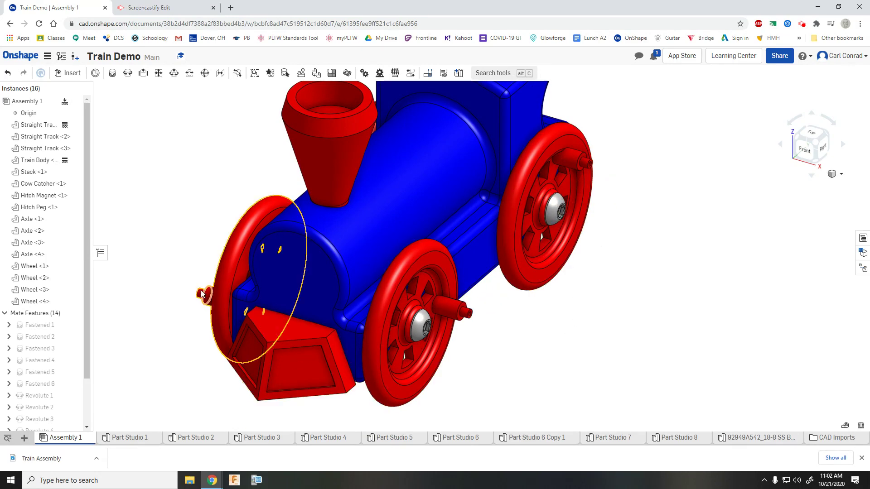
mouse_move(201, 295)
mouse_down()
mouse_move(218, 288)
mouse_move(224, 321)
mouse_move(223, 256)
mouse_move(212, 296)
mouse_up()
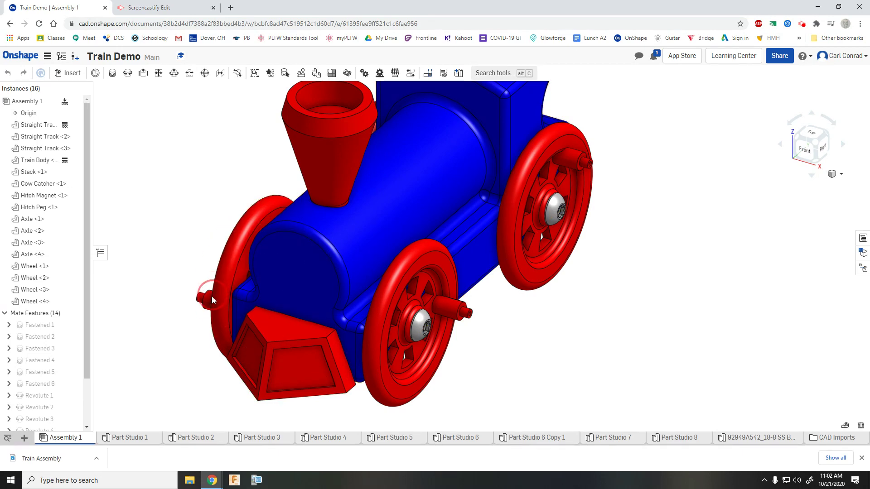
Switch to the Back view of the train using the view cube
click(797, 141)
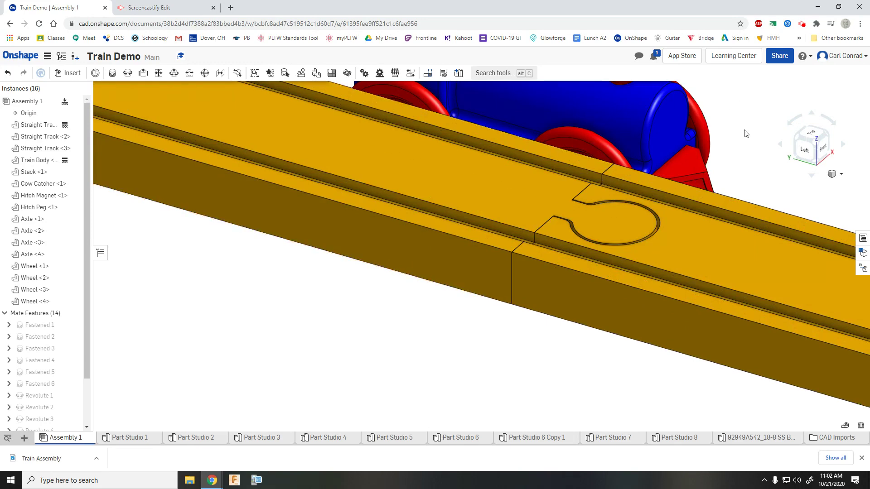
click(795, 151)
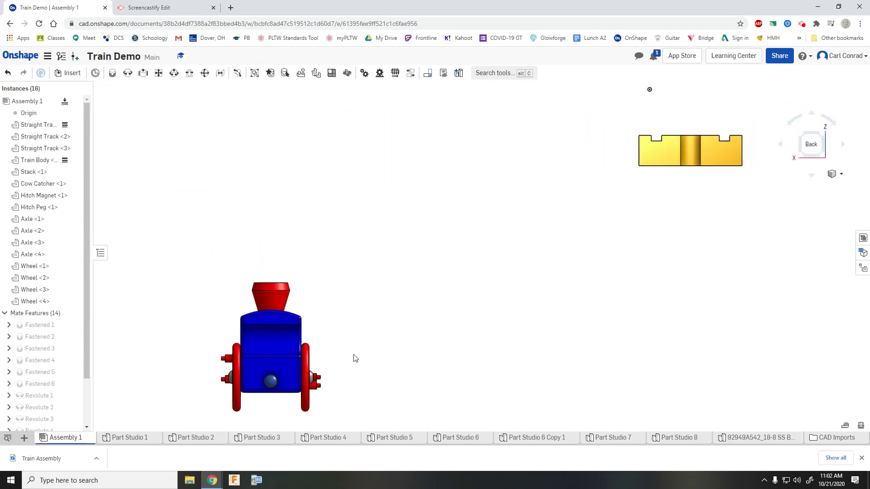
drag(312, 343, 311, 368)
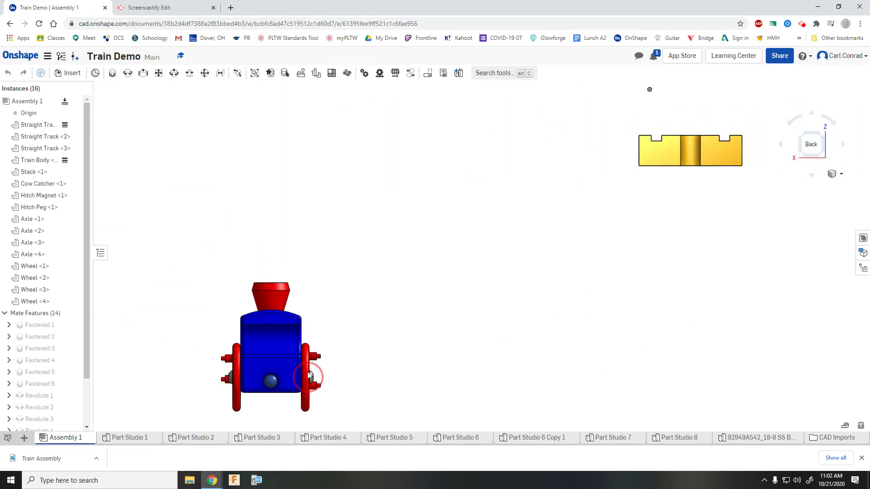